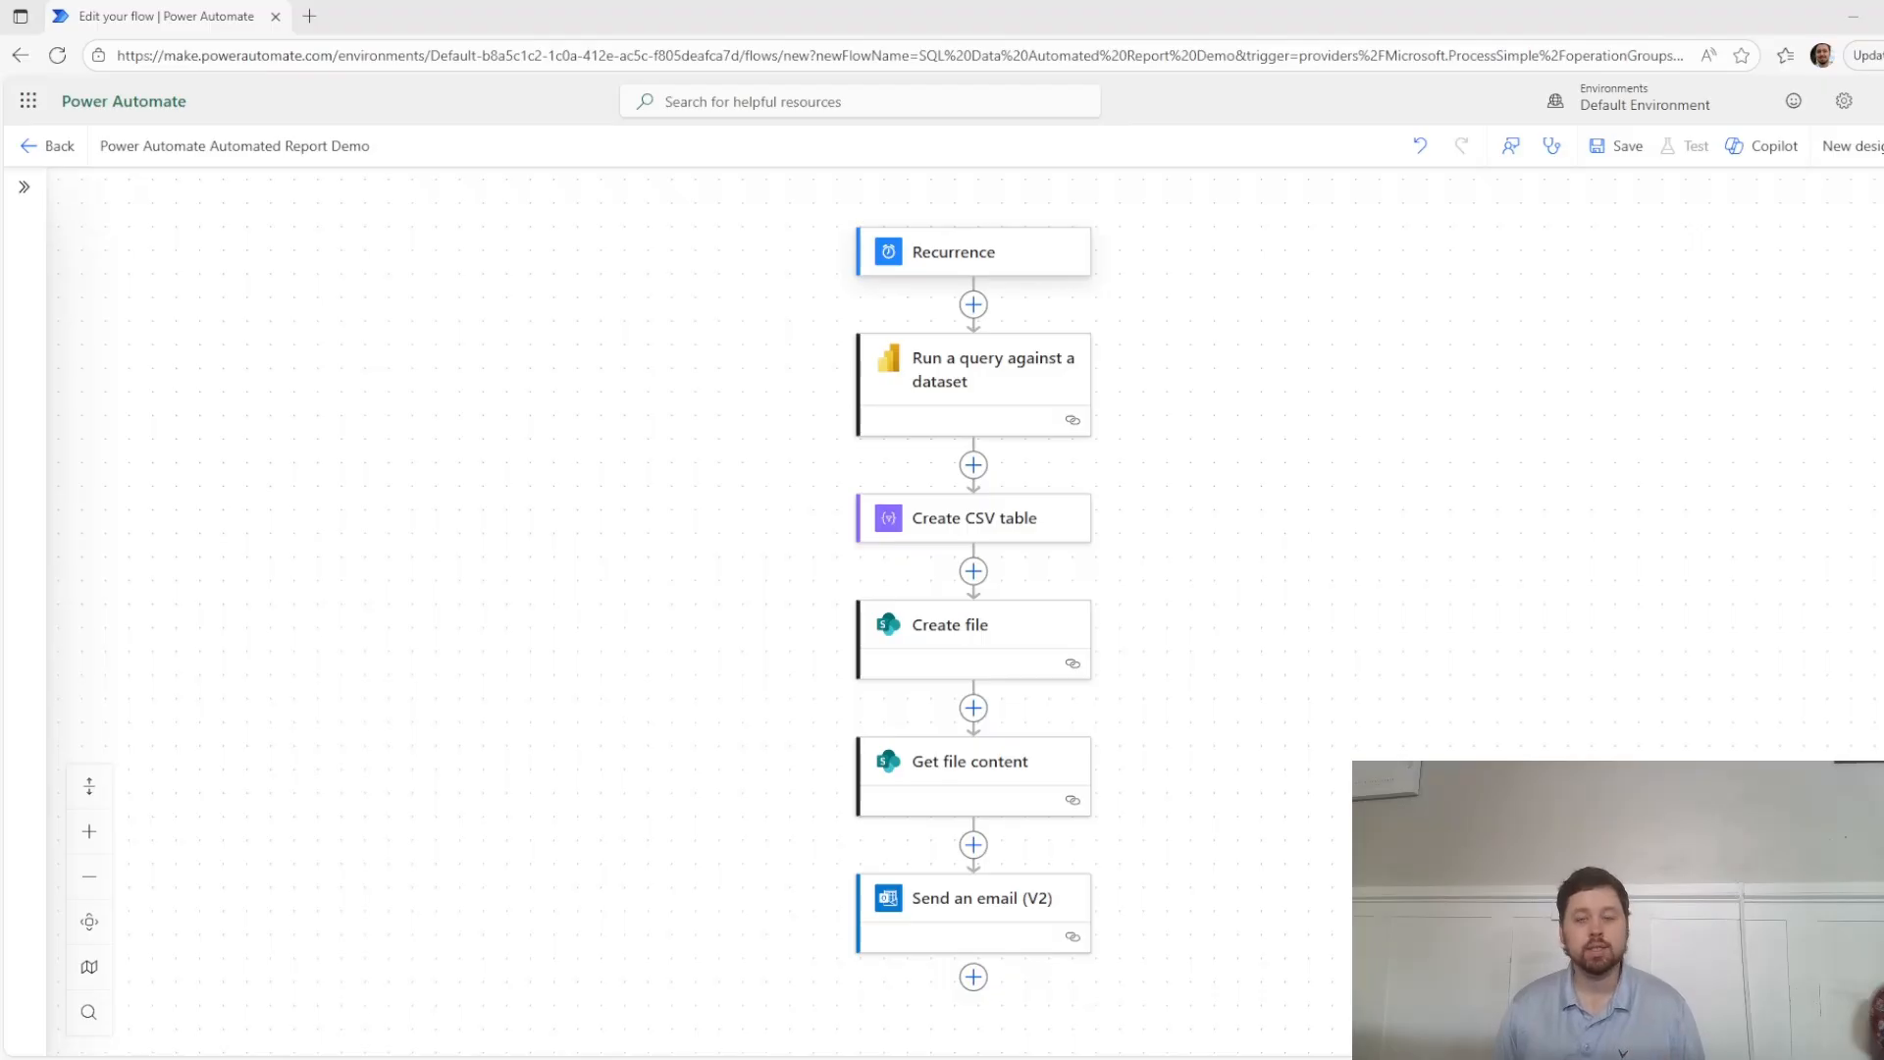
- Review the Recurrence trigger's schedule and the query text of the Run a query against a dataset action
{"action": "left_click", "coordinate": [946, 253]}
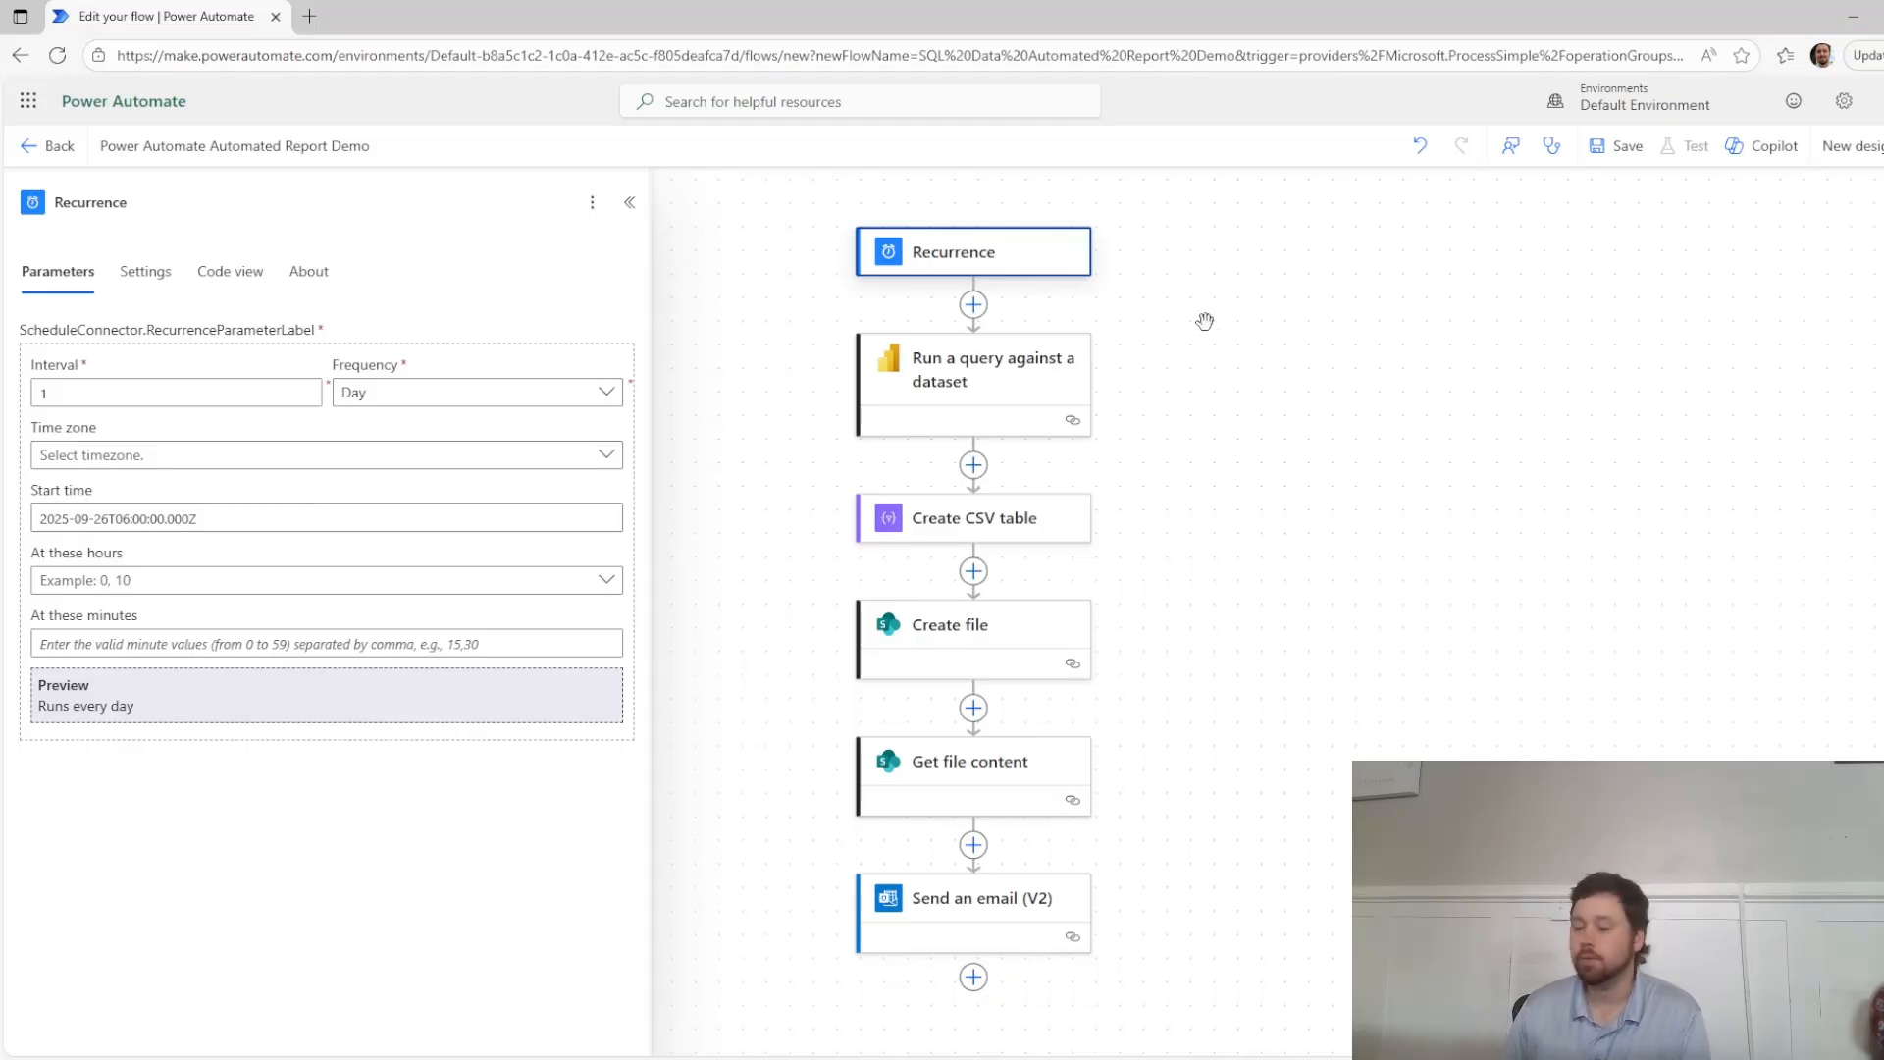
{"action": "left_click", "coordinate": [1048, 374]}
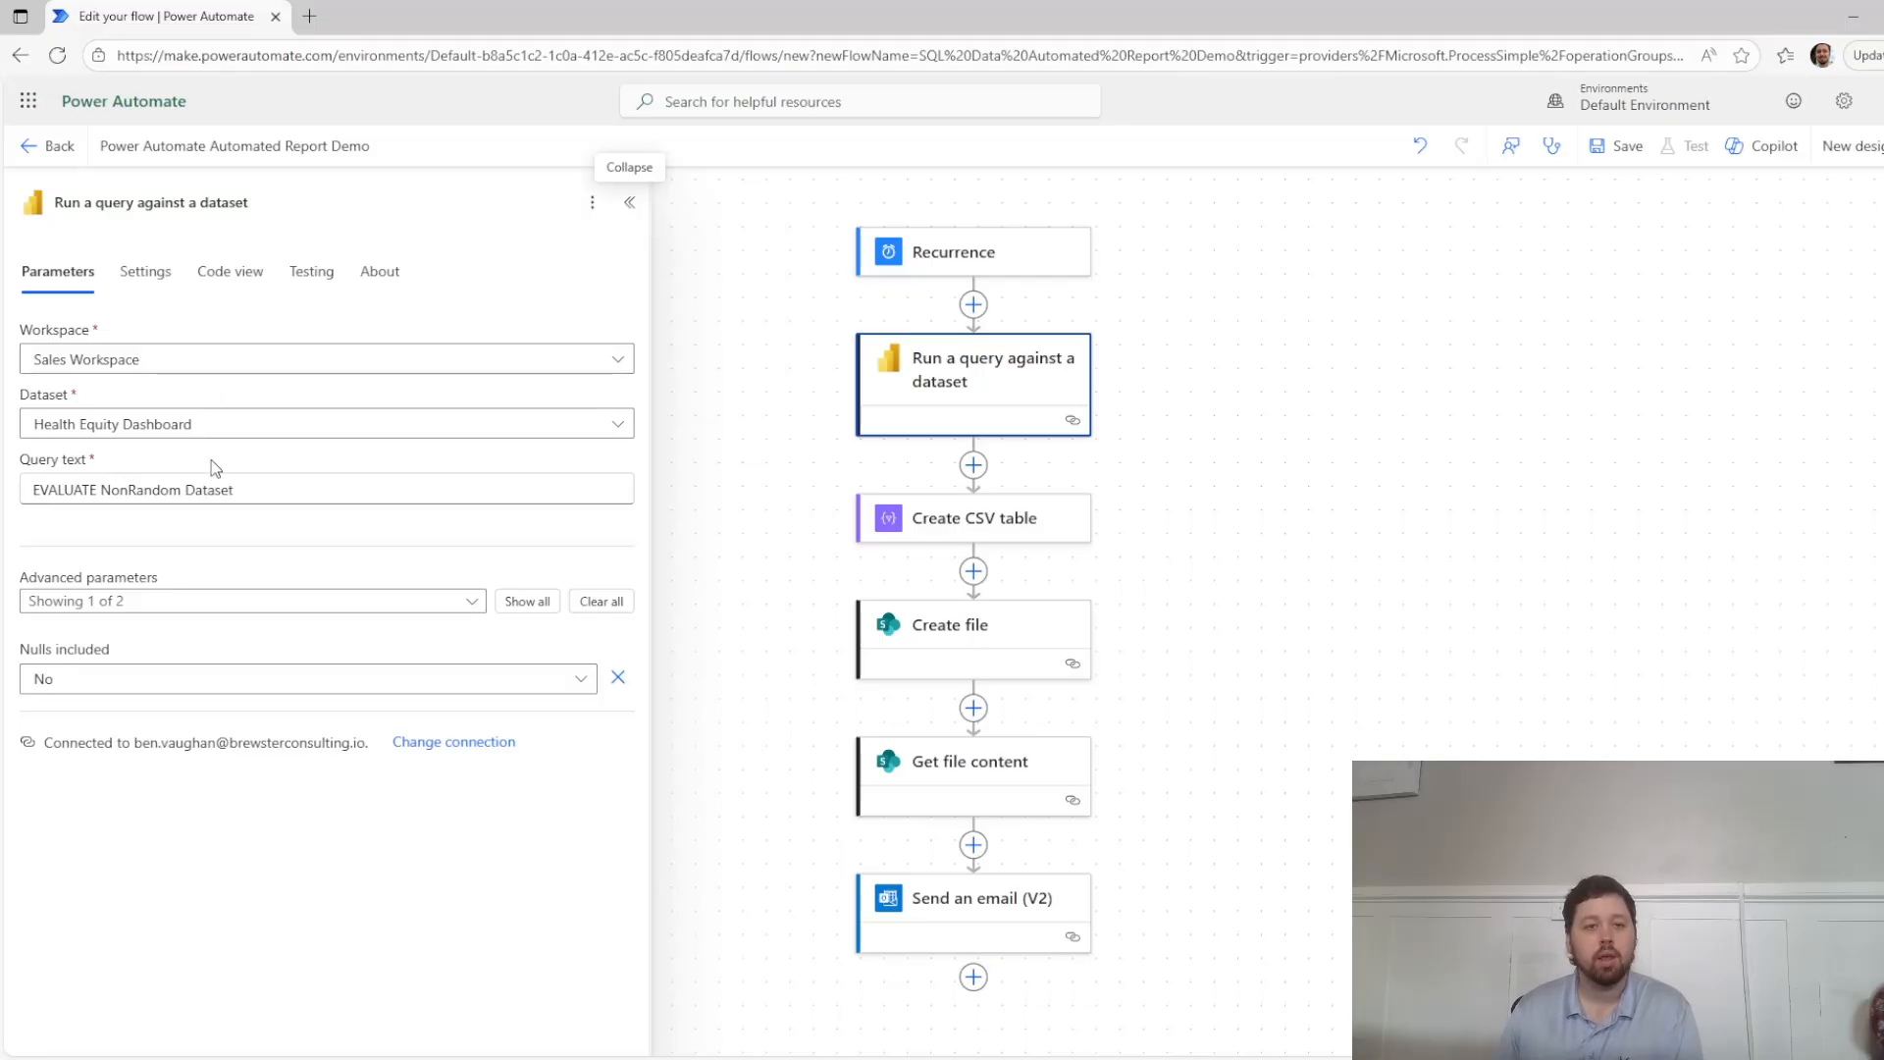
{"action": "left_click", "coordinate": [65, 497]}
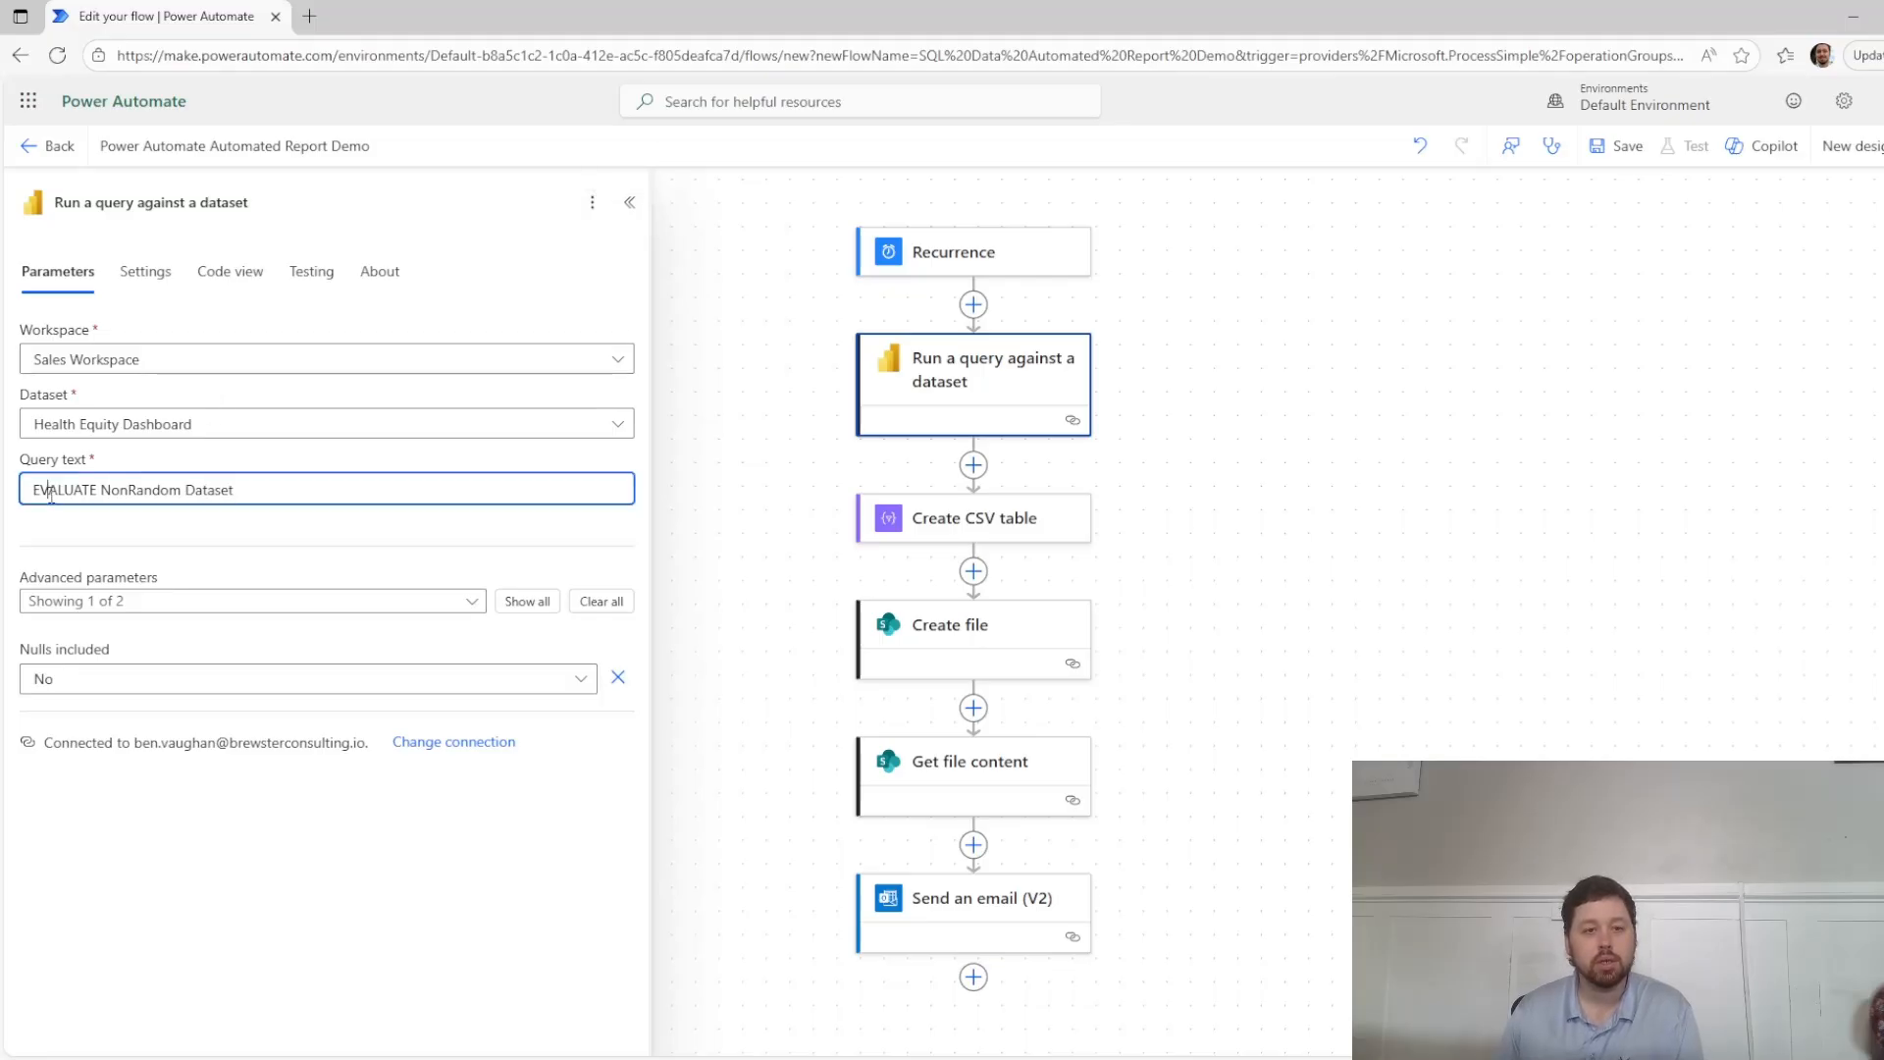
{"action": "left_click_drag", "start_coordinate": [144, 497], "coordinate": [232, 494]}
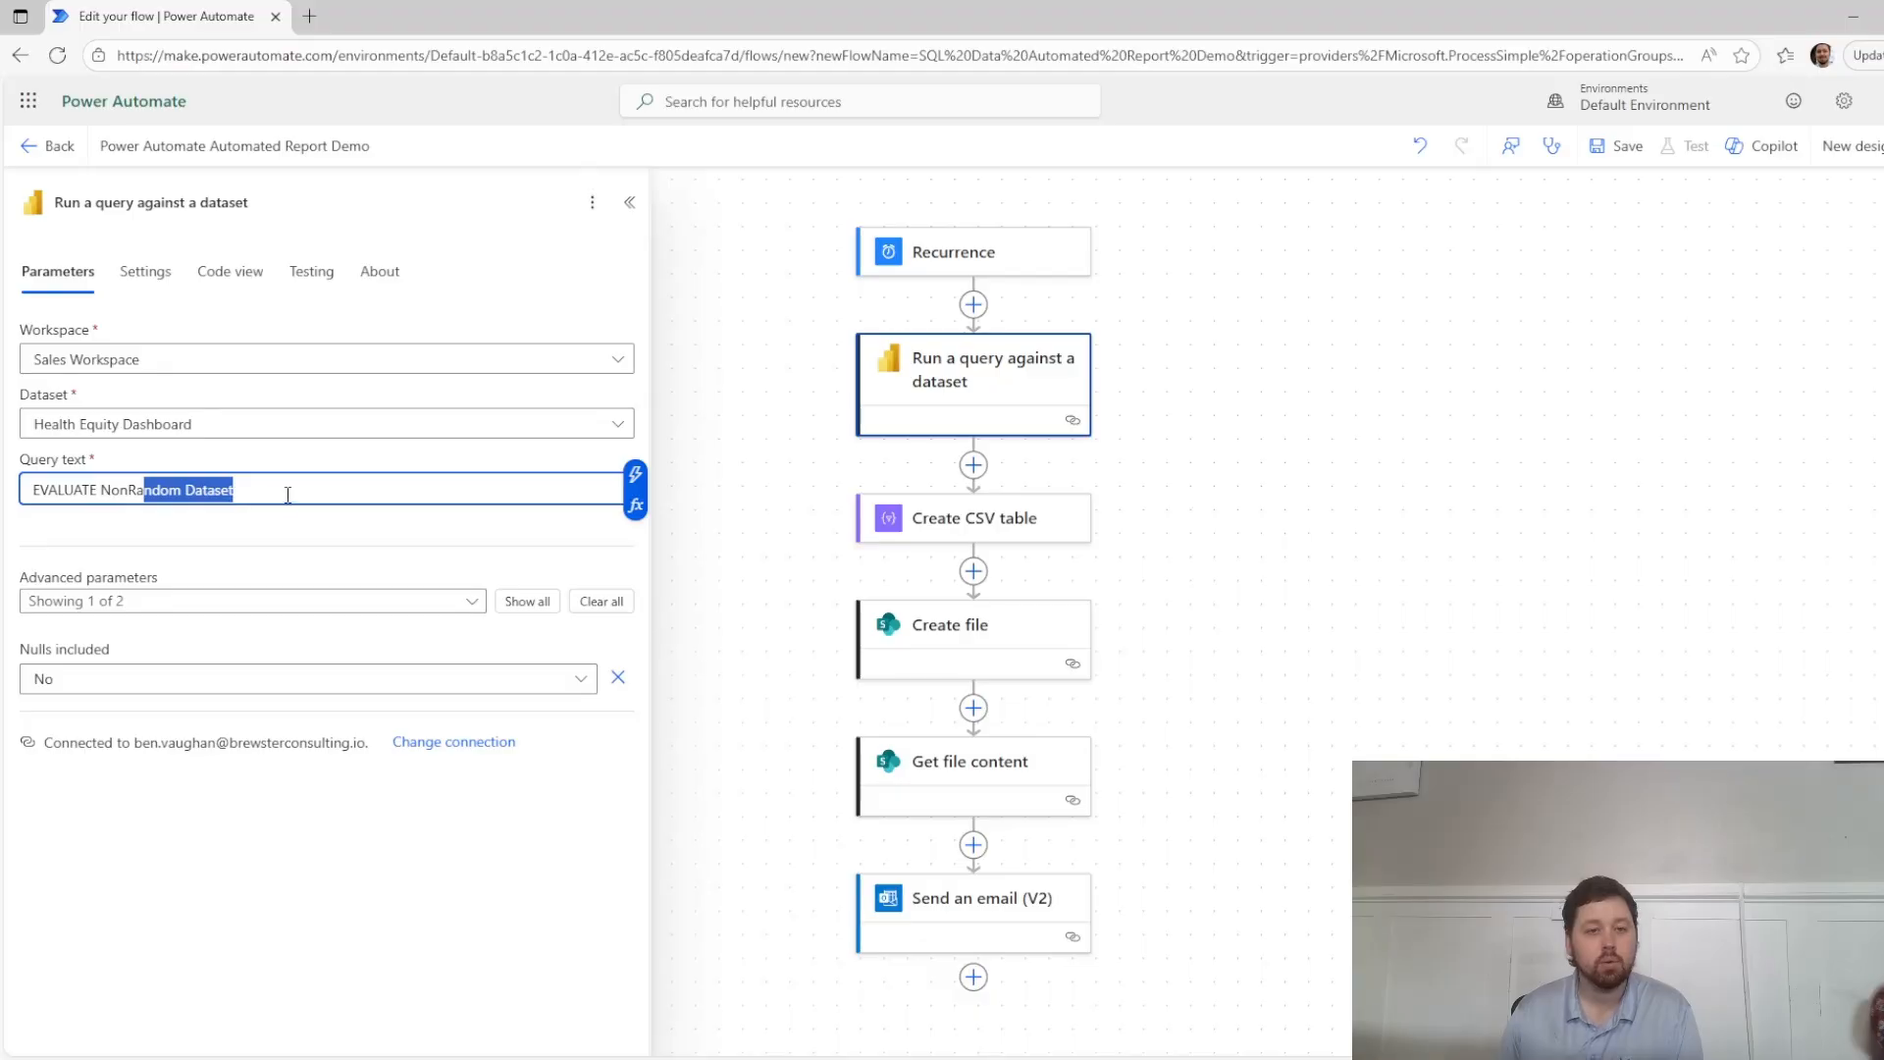
{"action": "left_click", "coordinate": [300, 530]}
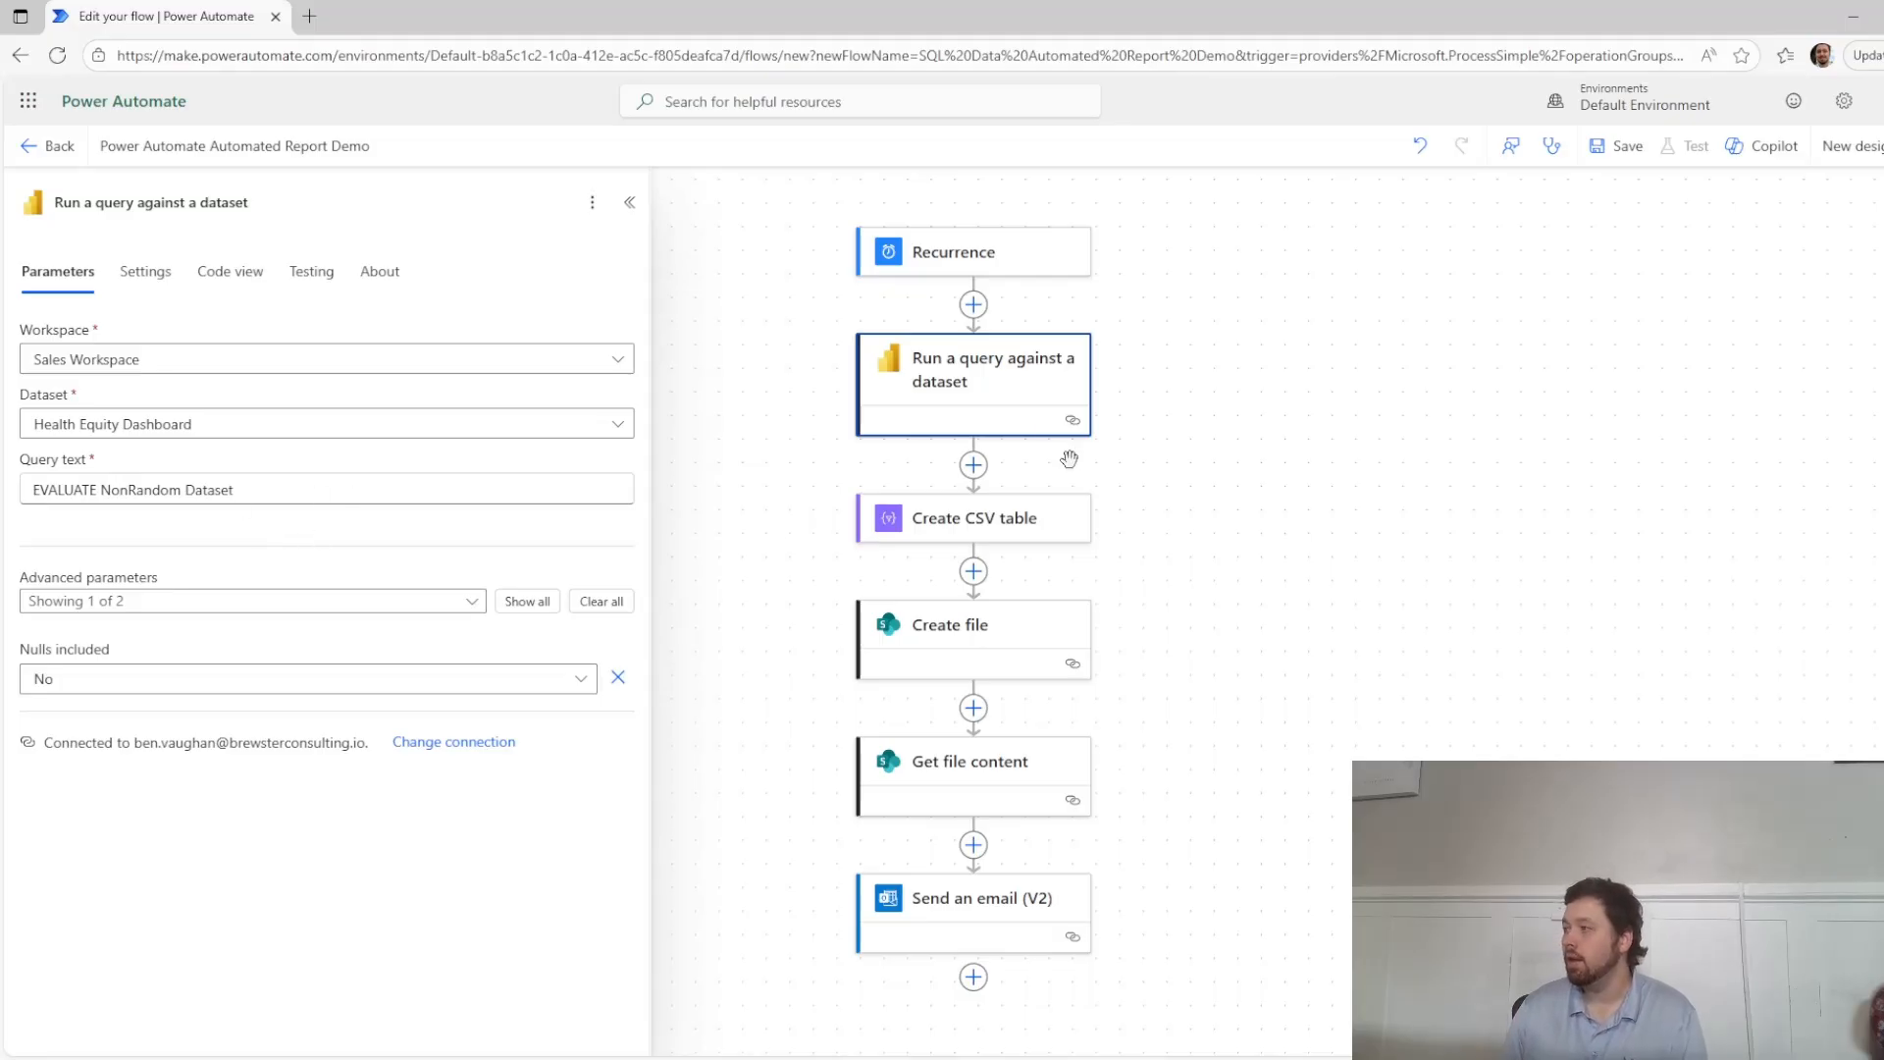
- Examine the From input of the Create CSV table action
{"action": "left_click", "coordinate": [989, 532]}
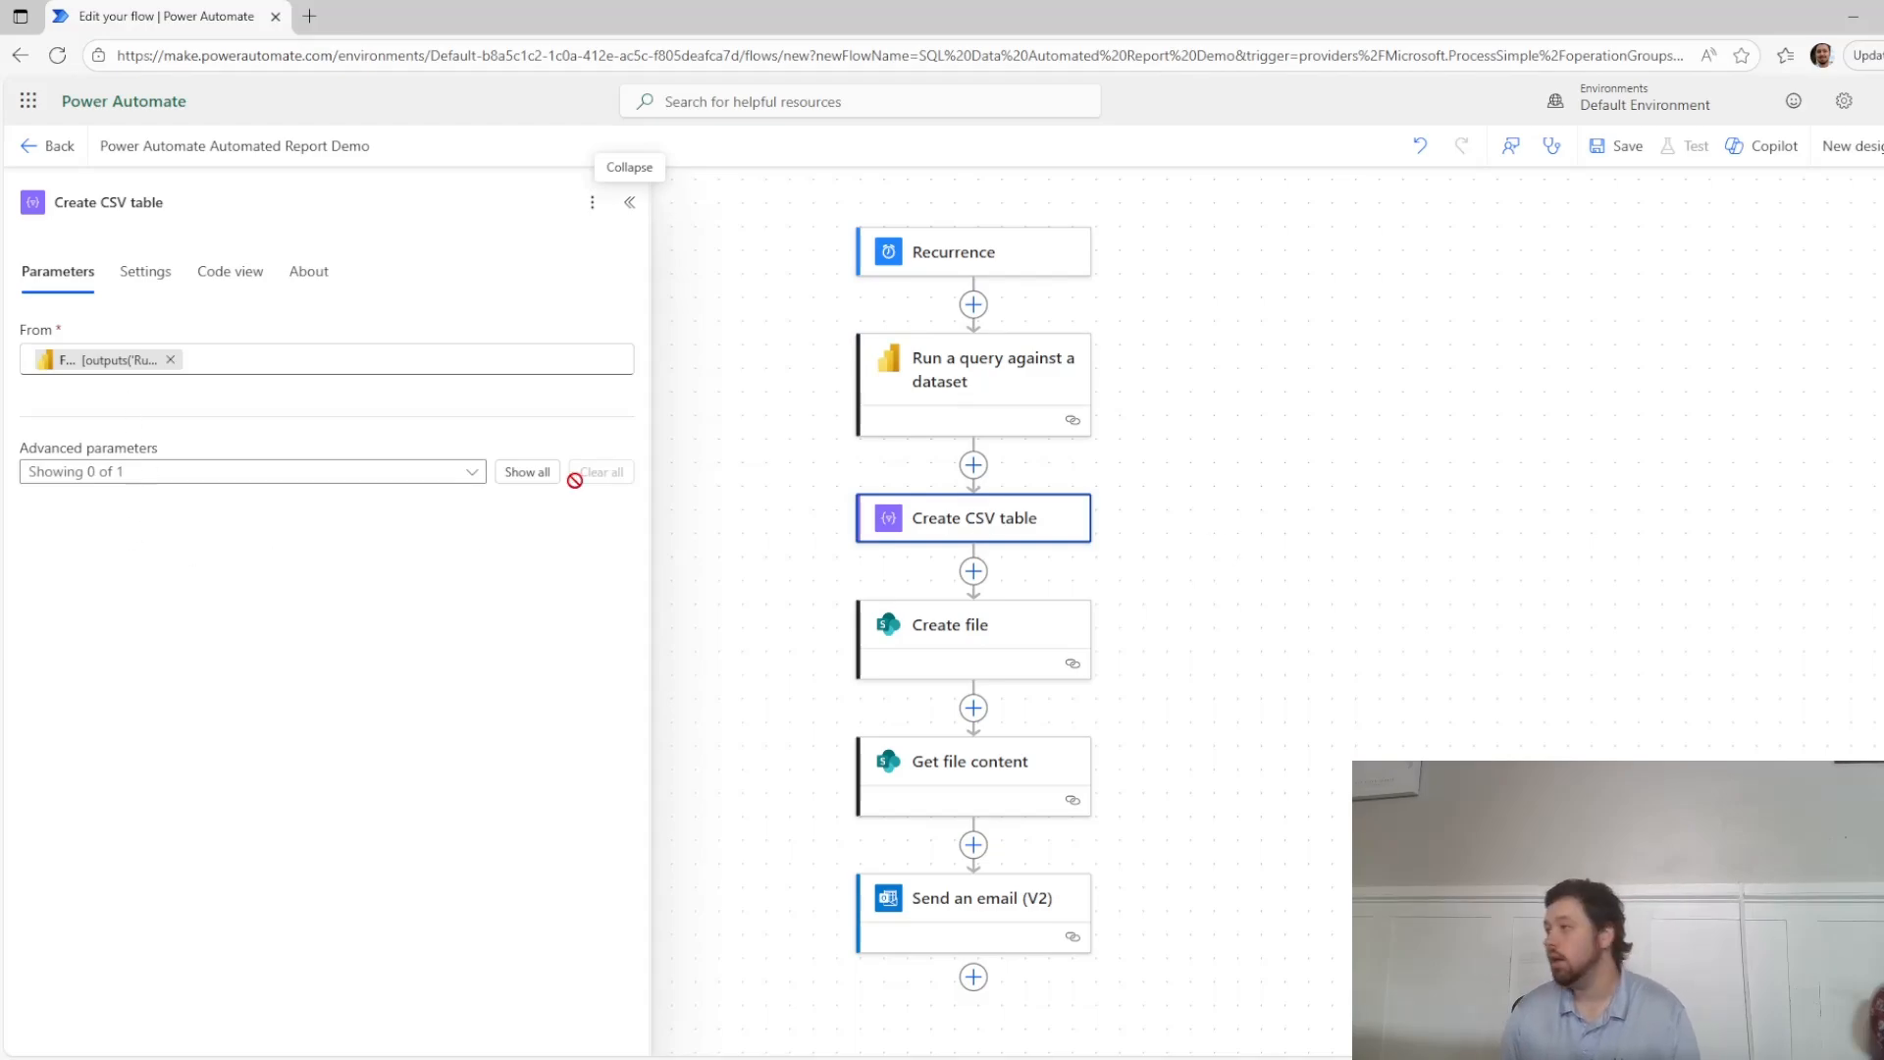
{"action": "left_click", "coordinate": [260, 368]}
{"action": "left_click", "coordinate": [403, 410]}
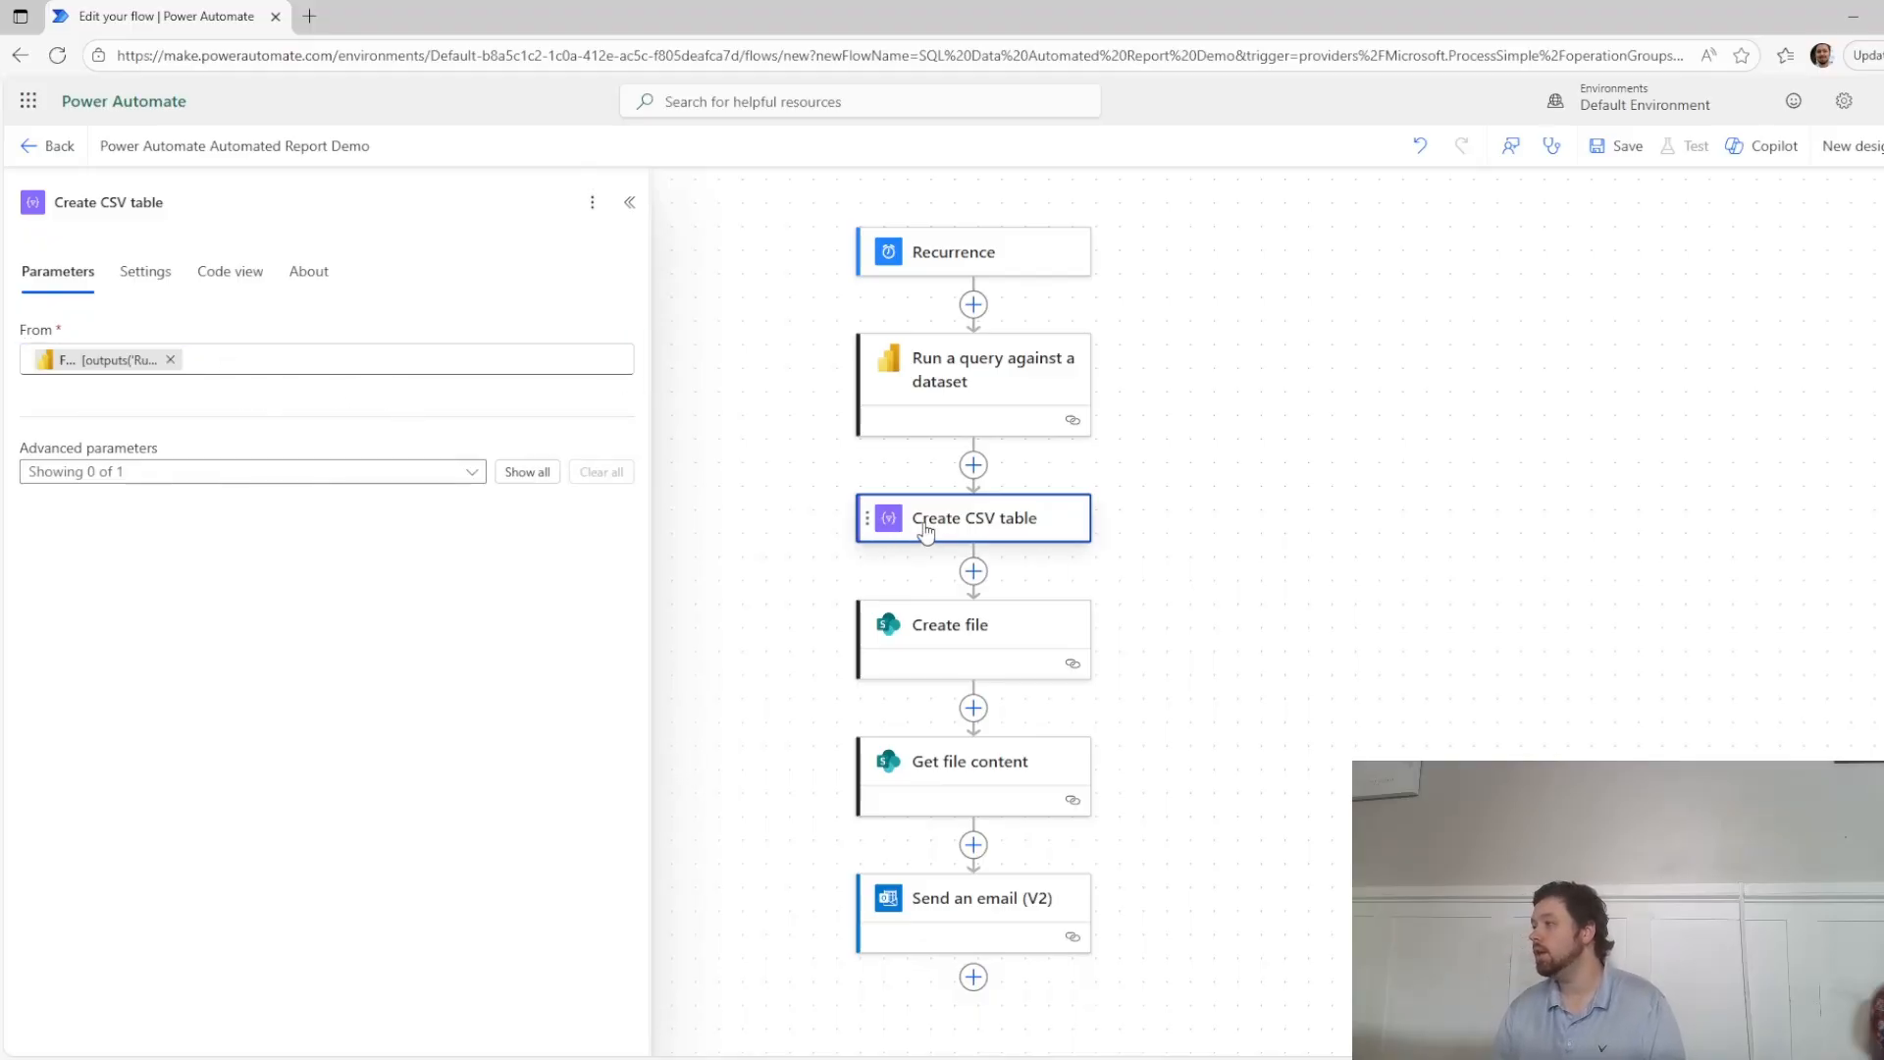
- Examine the Create file action's file name expression and file content, and the Get file content action's file identifier
{"action": "left_click", "coordinate": [950, 624]}
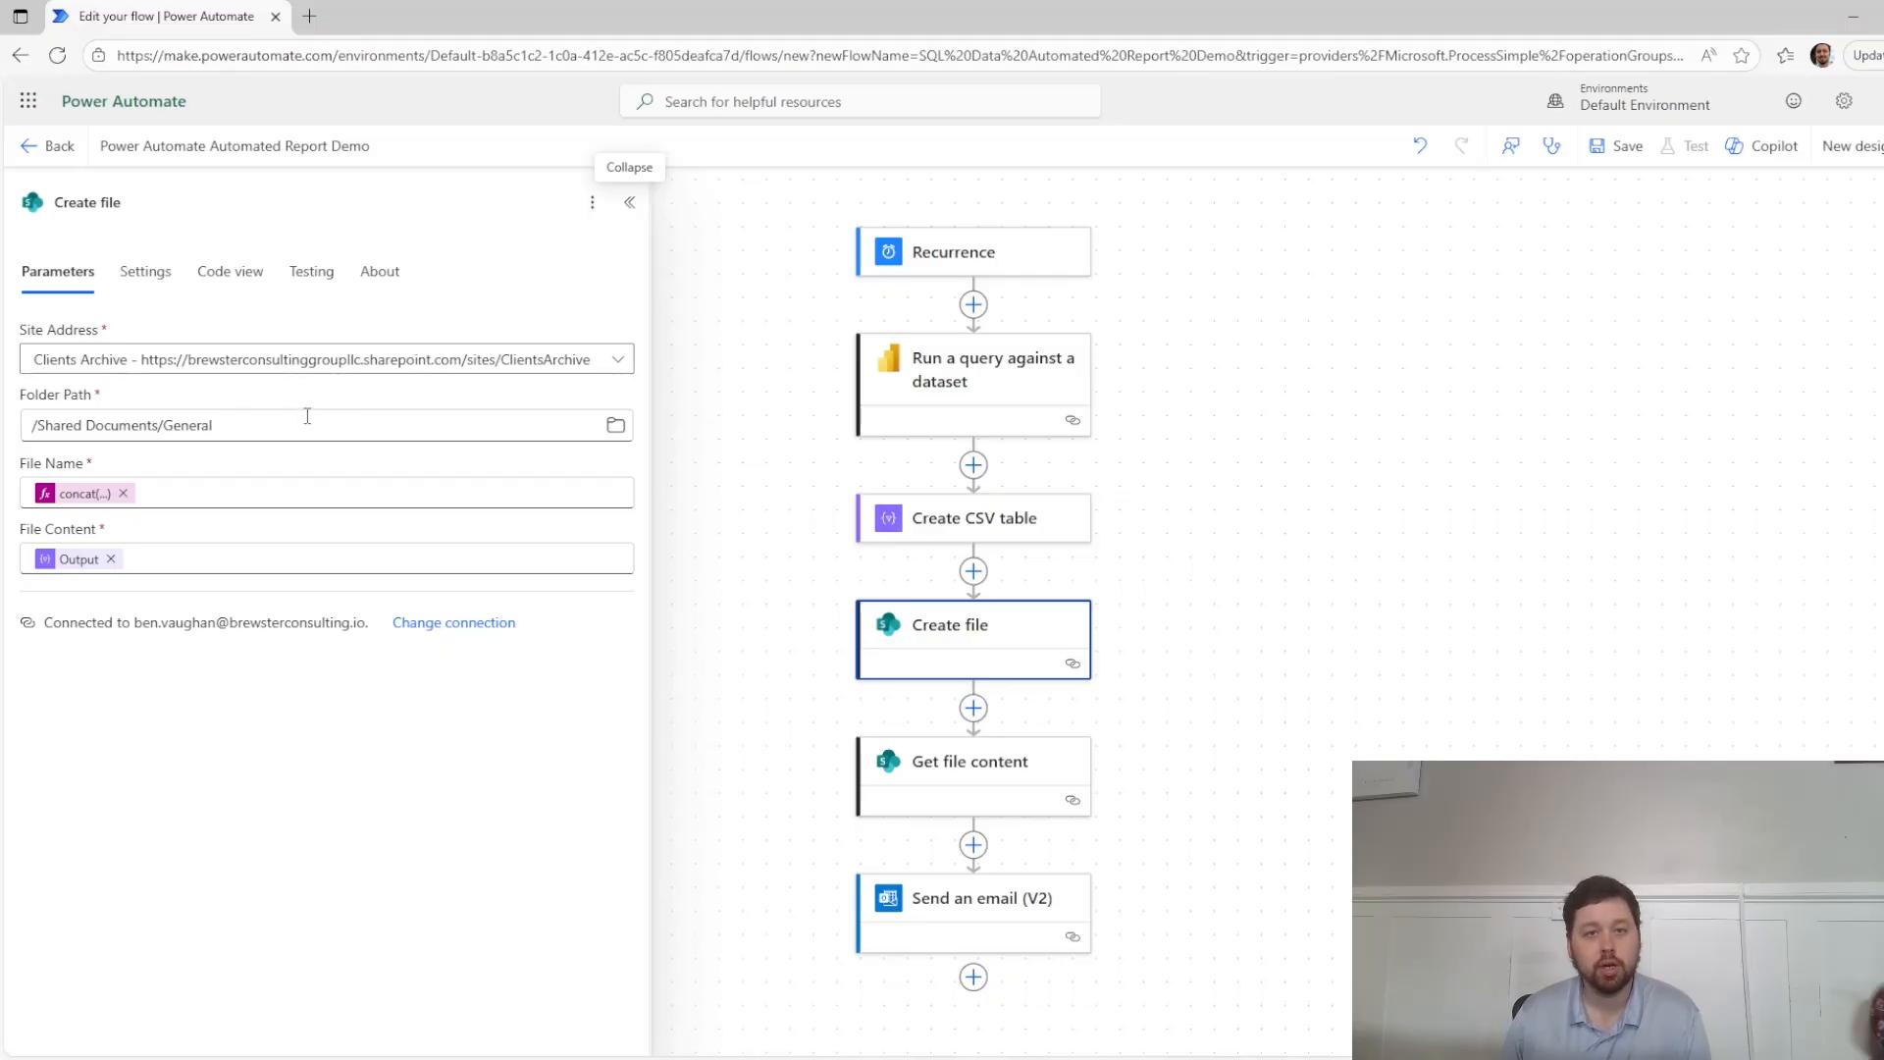
{"action": "left_click", "coordinate": [76, 493]}
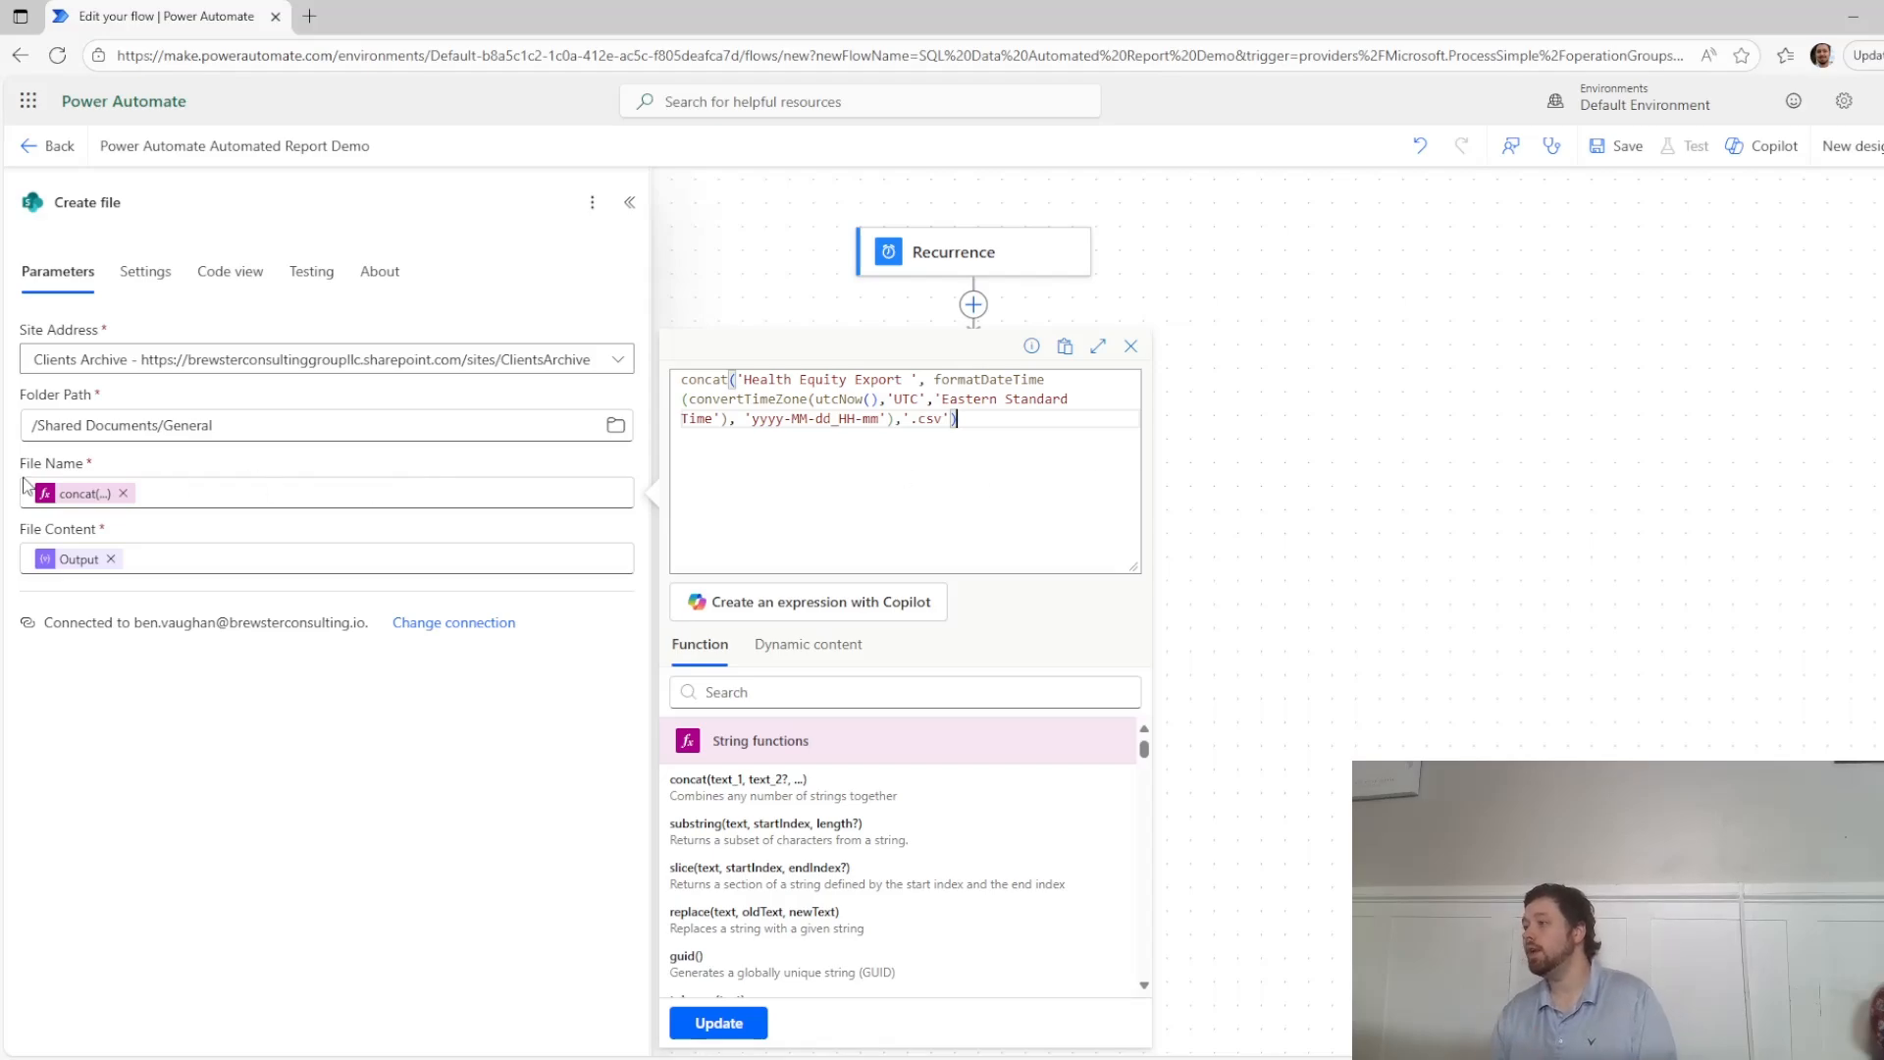
{"action": "left_click", "coordinate": [89, 496]}
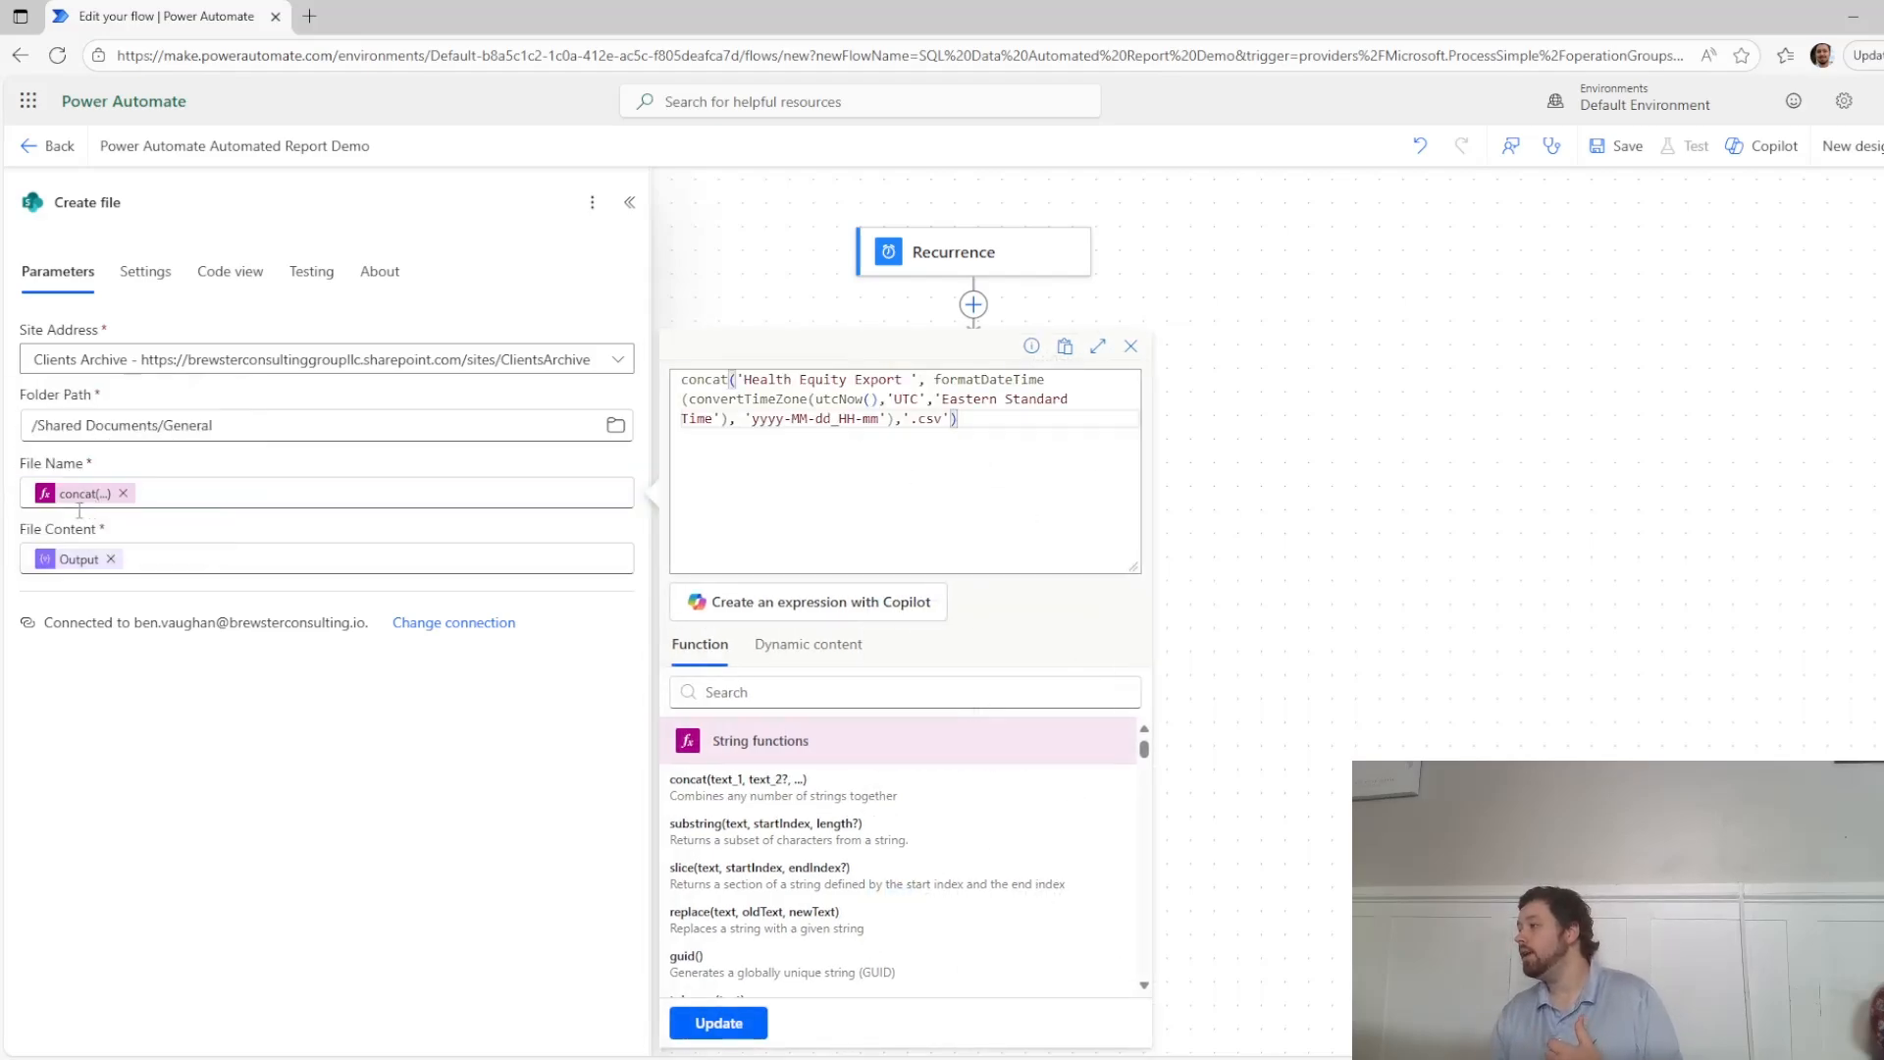
{"action": "left_click", "coordinate": [81, 560]}
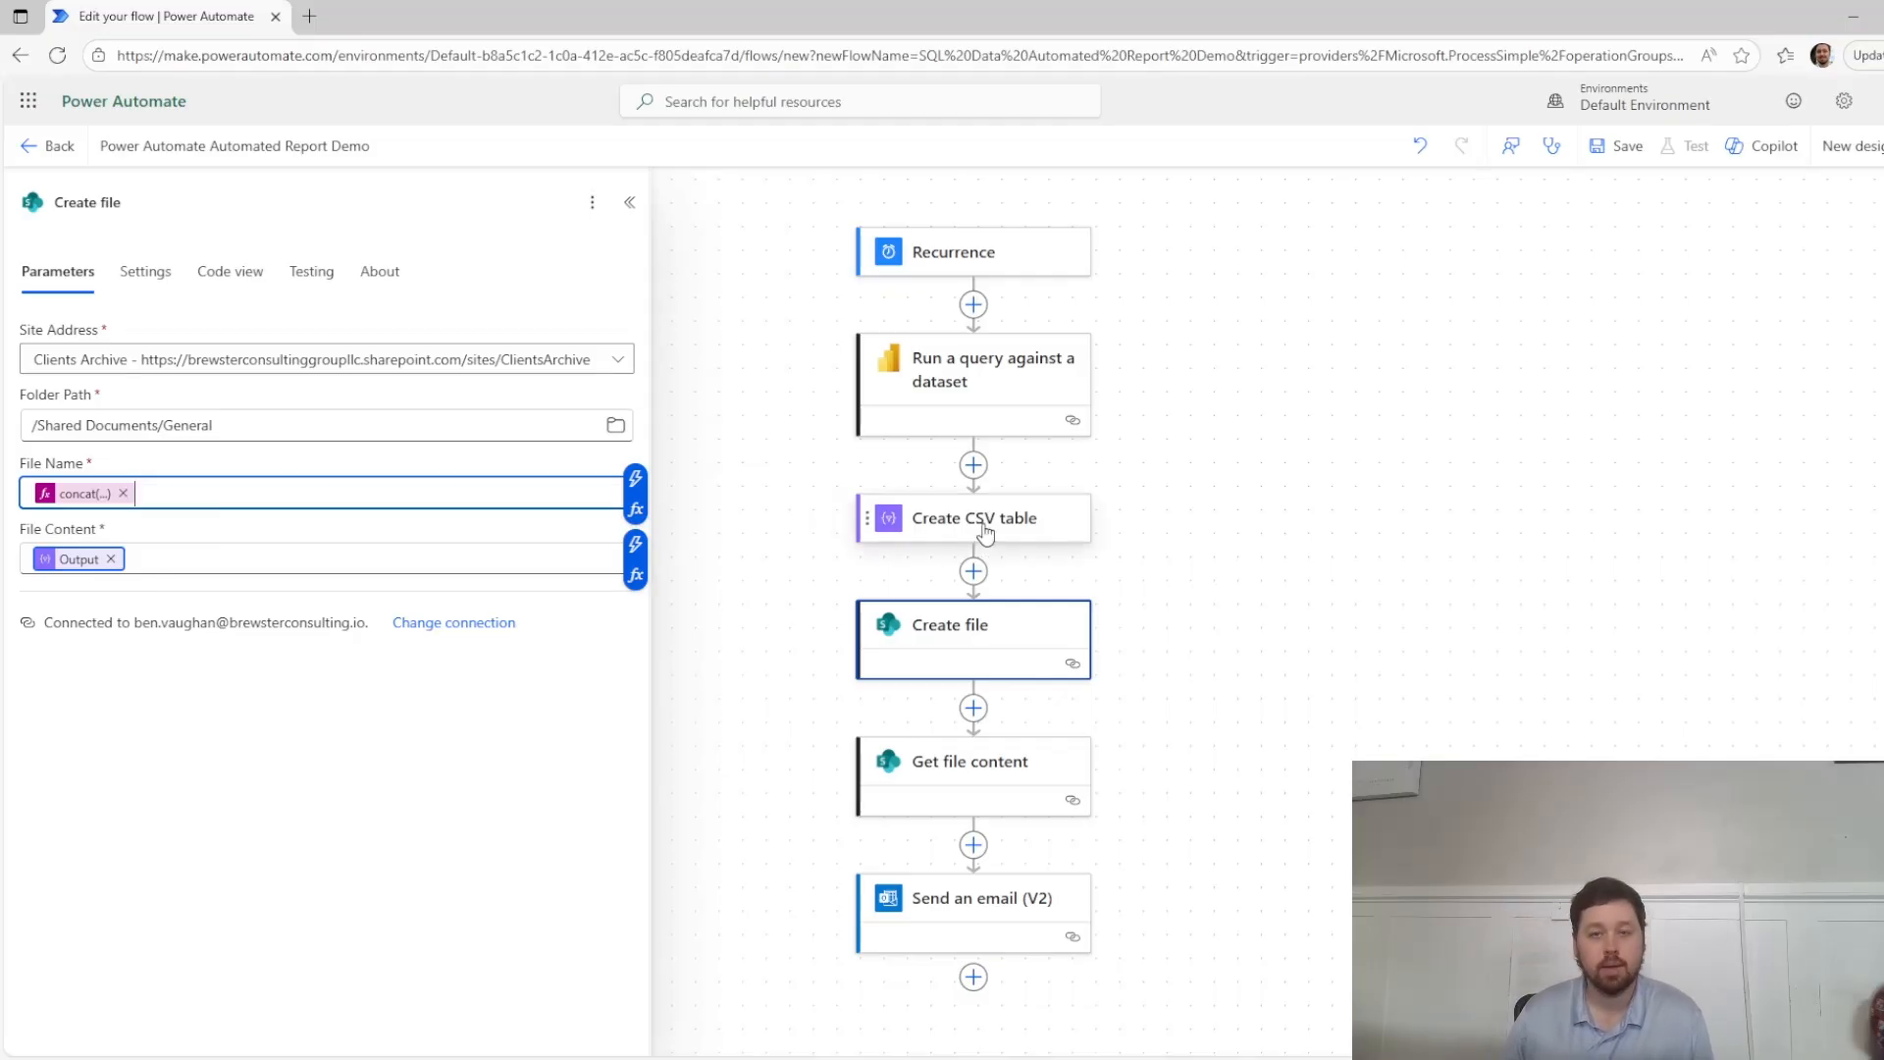
{"action": "left_click", "coordinate": [932, 776]}
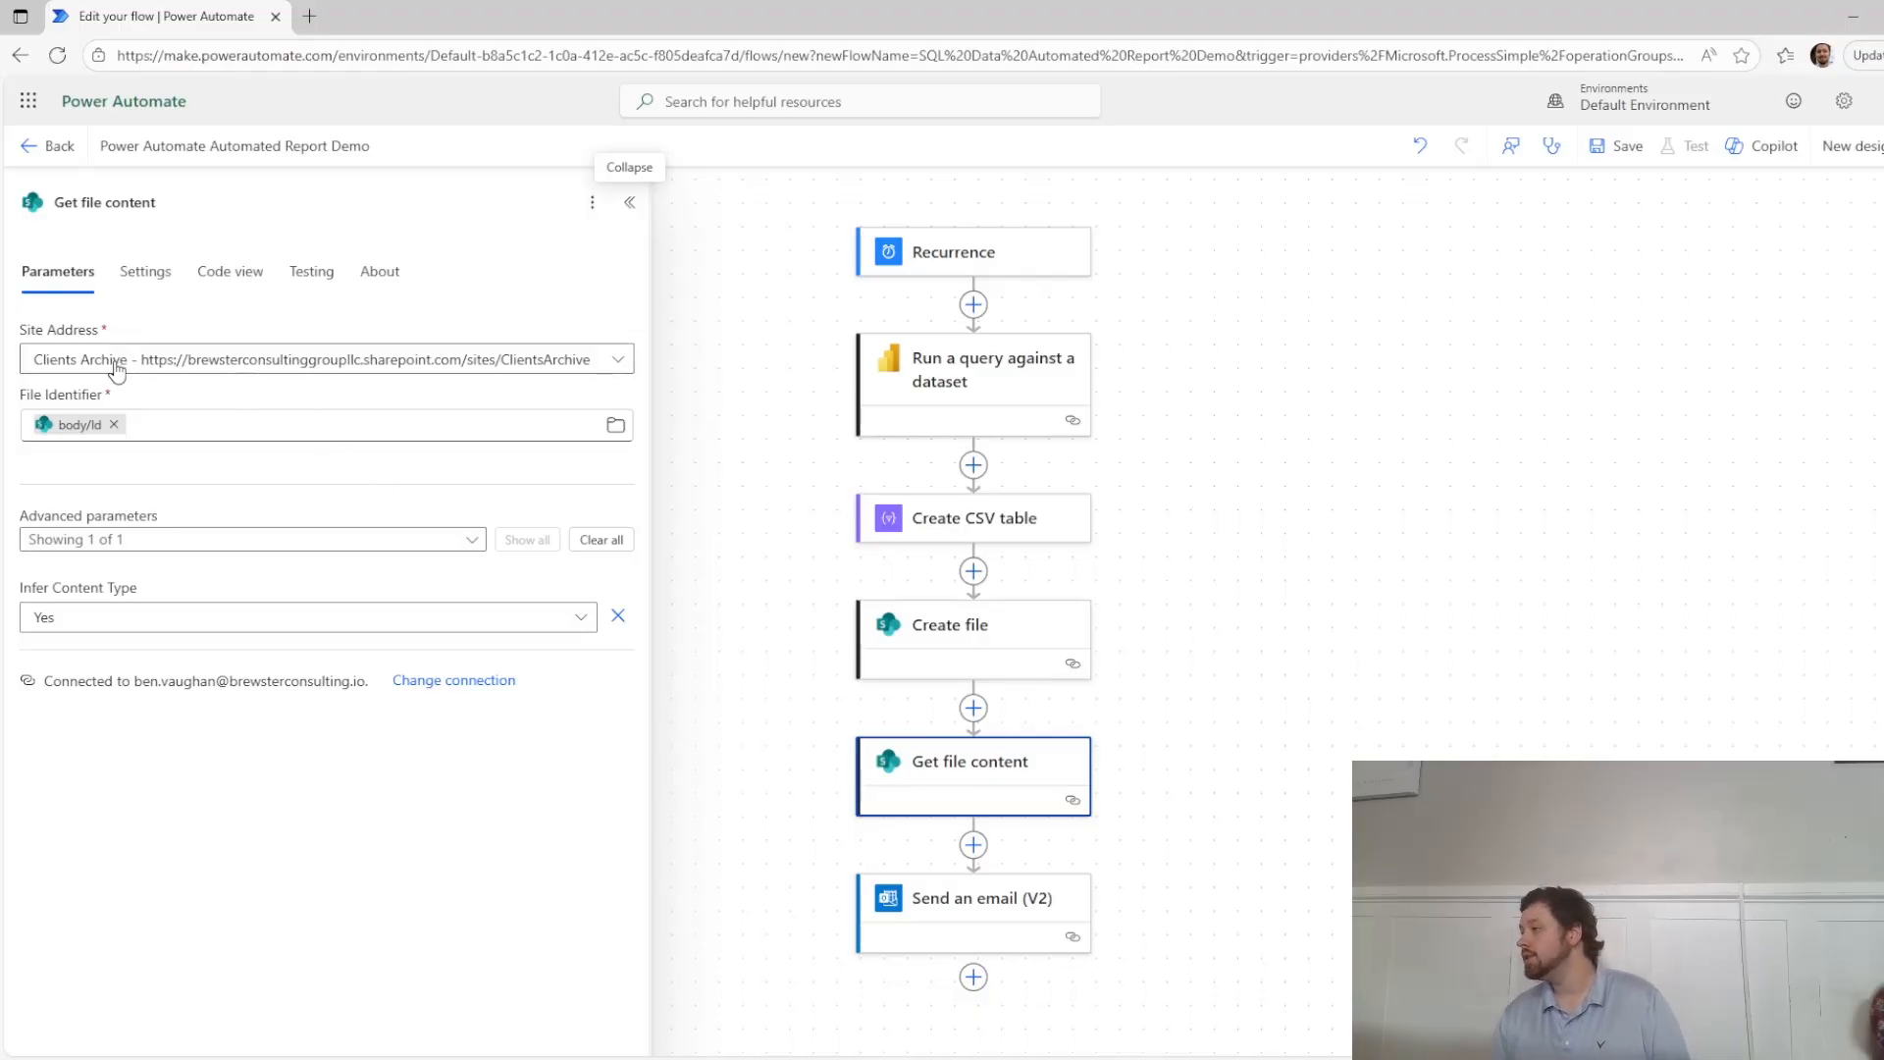
{"action": "mouse_move", "coordinate": [62, 432]}
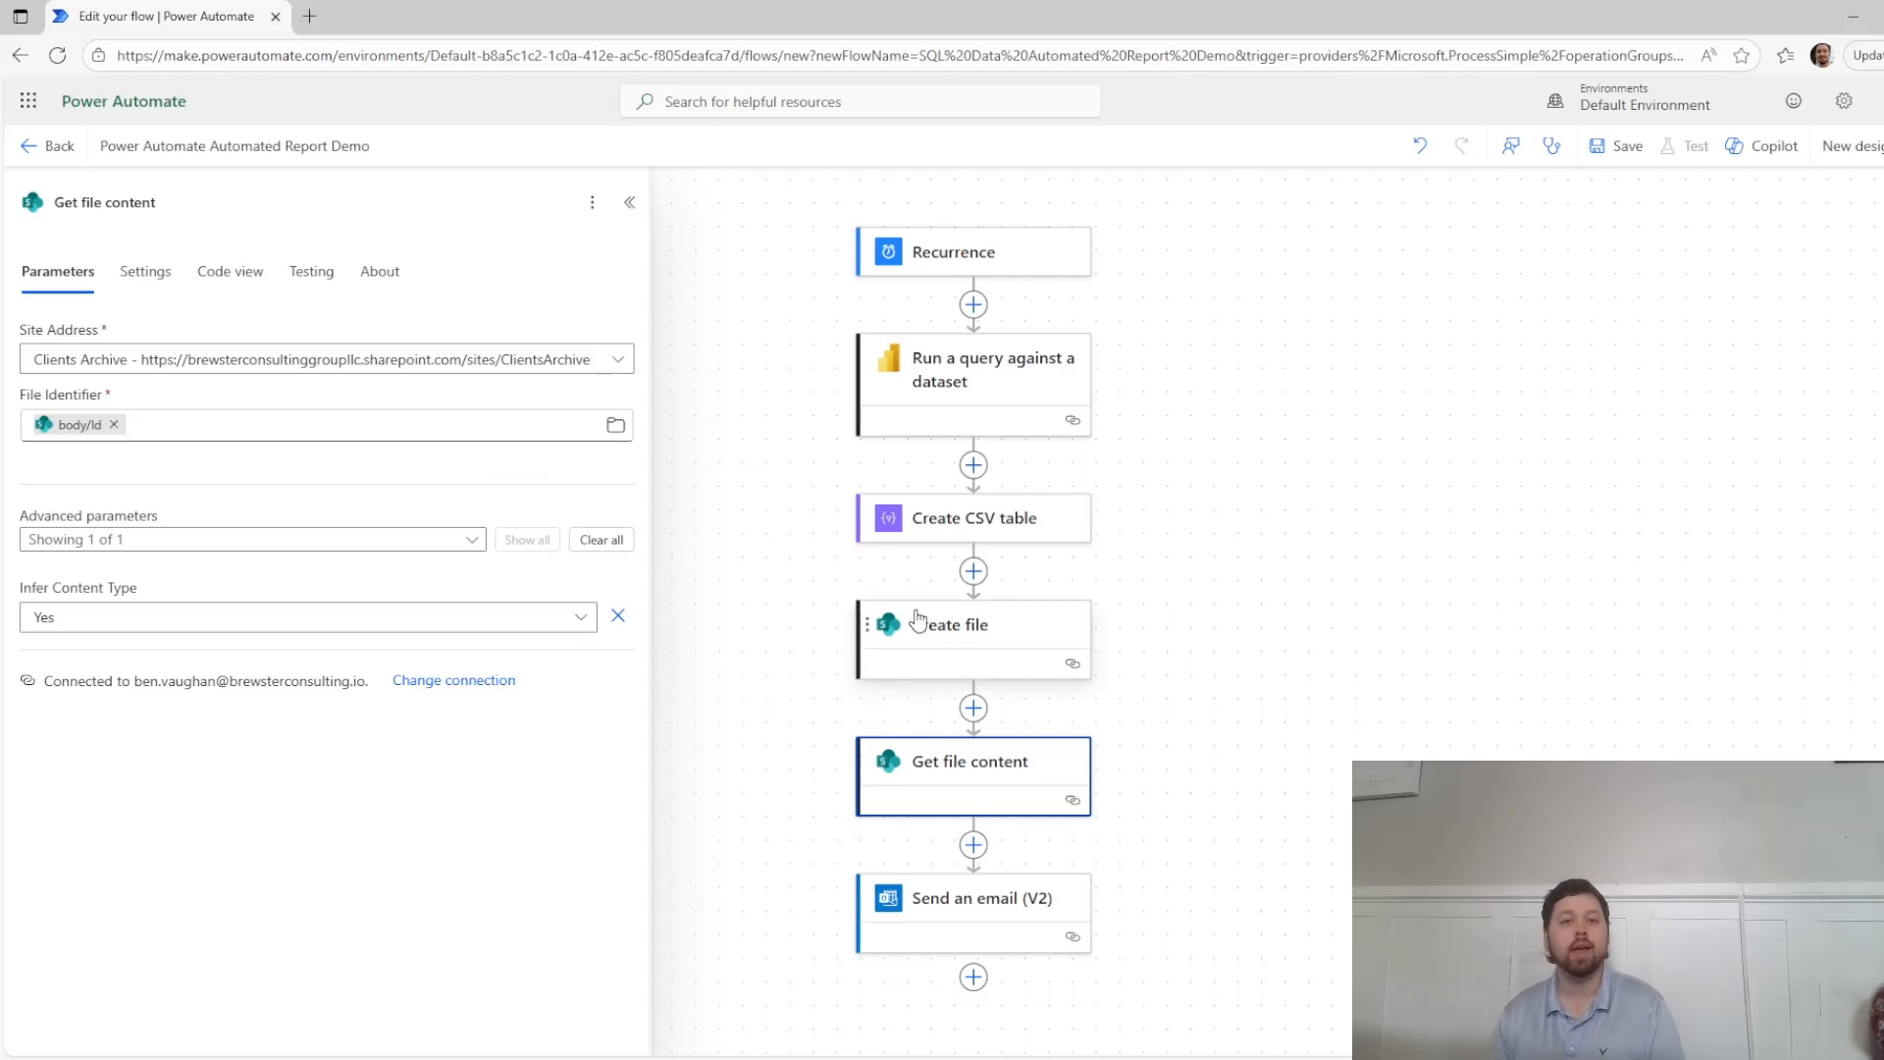
- Review the Send an email (V2) action's recipient, subject expression, body and attachments
{"action": "left_click", "coordinate": [949, 918]}
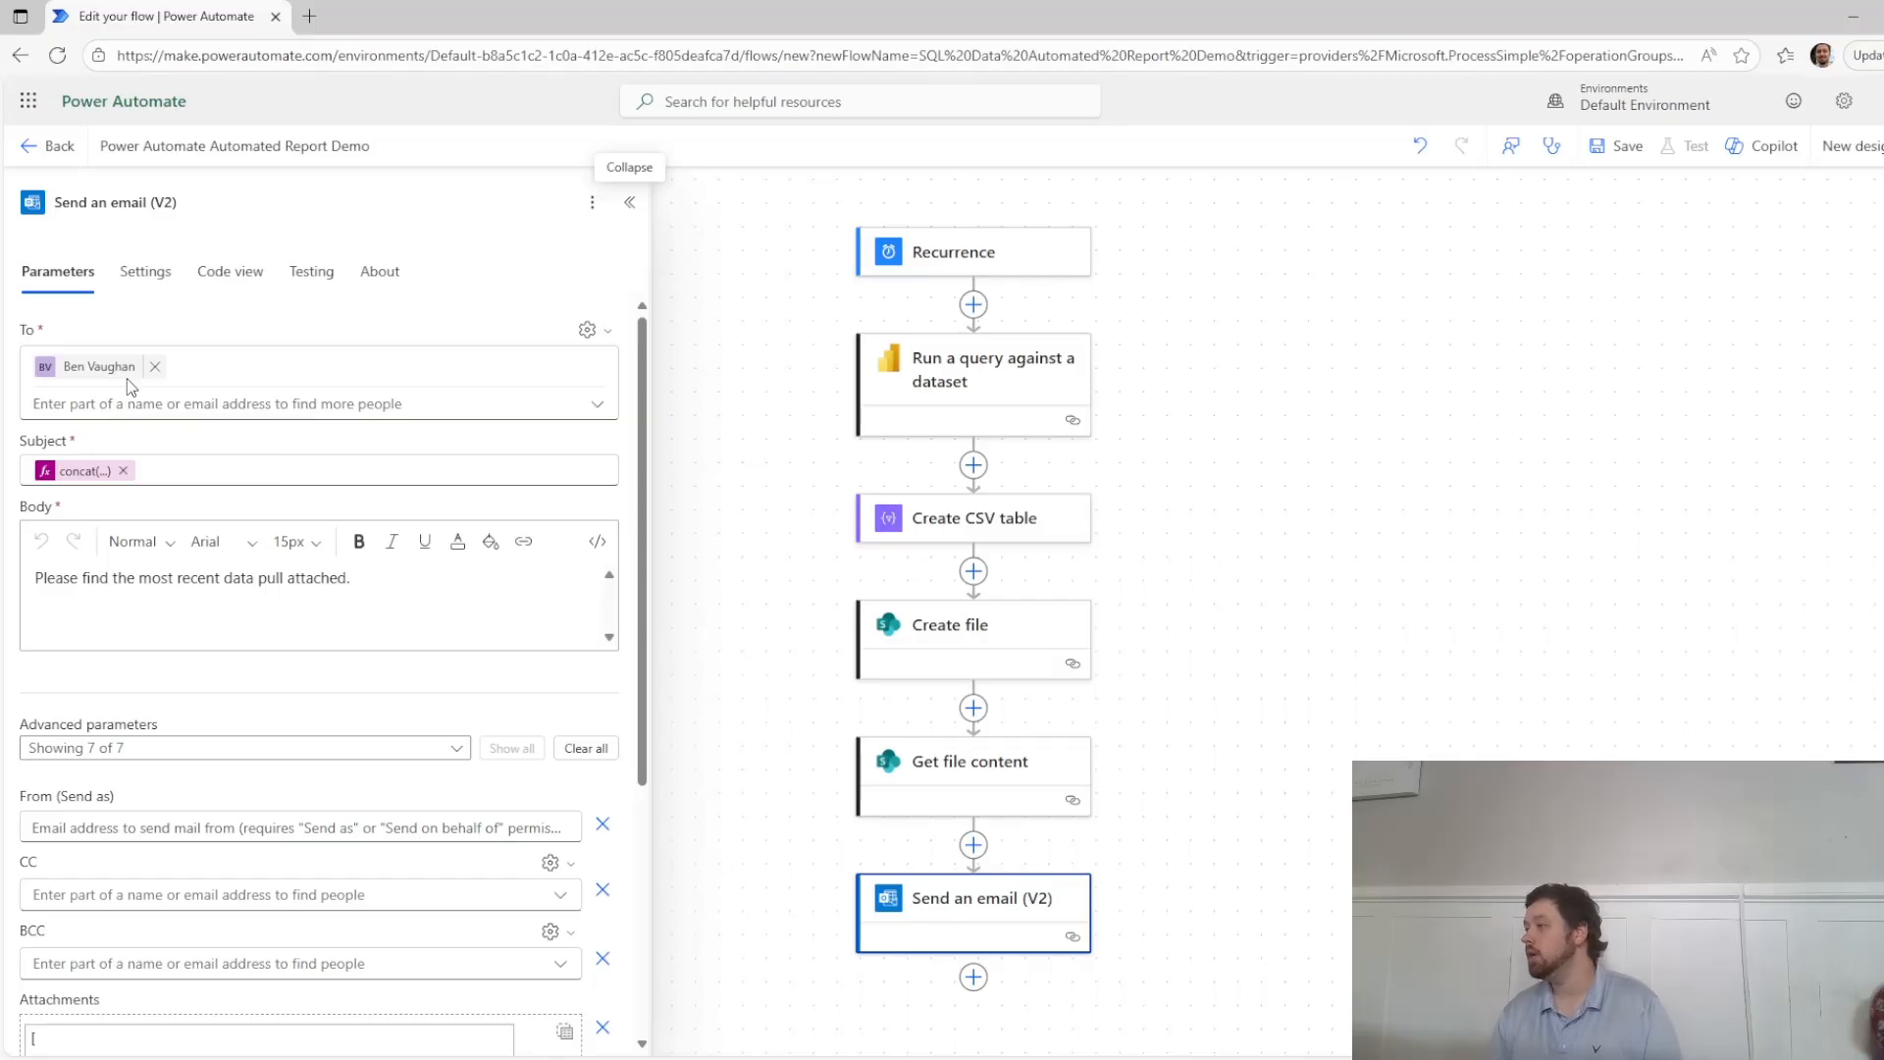
{"action": "left_click", "coordinate": [102, 473]}
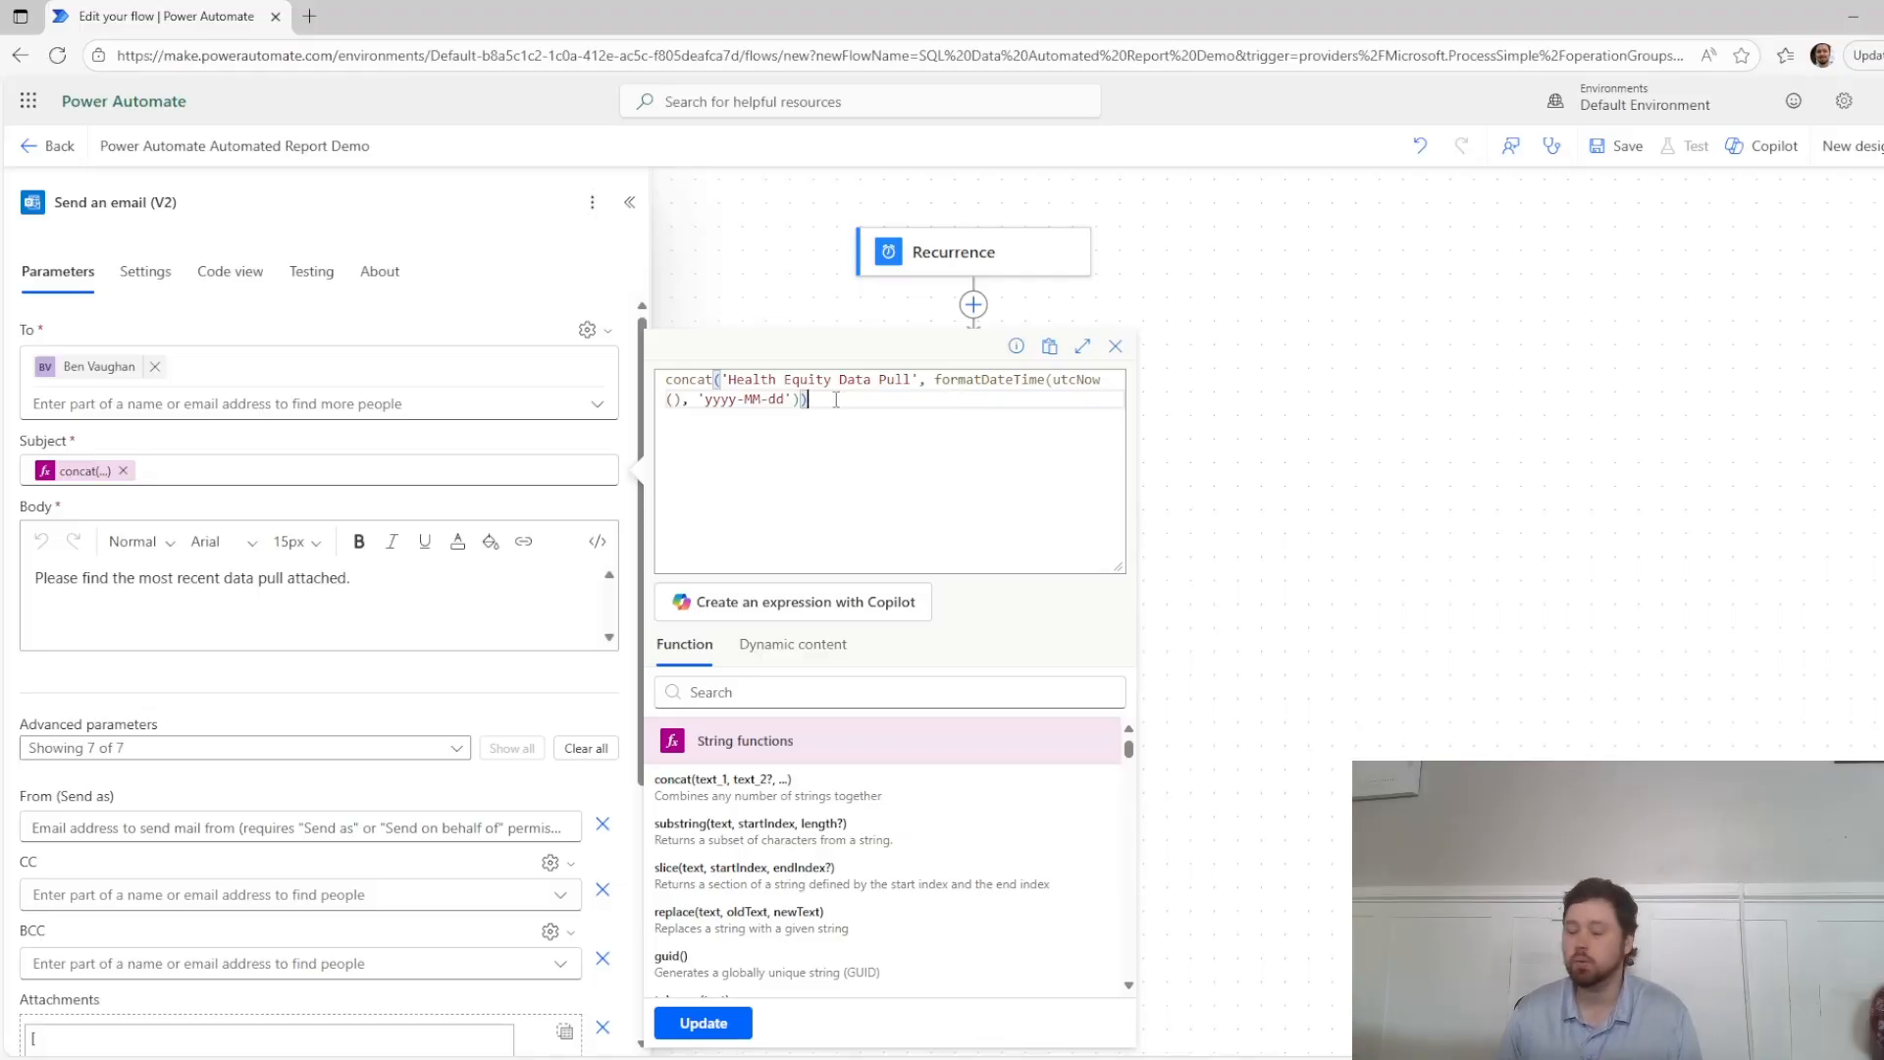
{"action": "left_click", "coordinate": [454, 503]}
{"action": "scroll", "coordinate": [322, 703], "scroll_direction": "down", "scroll_amount": 1}
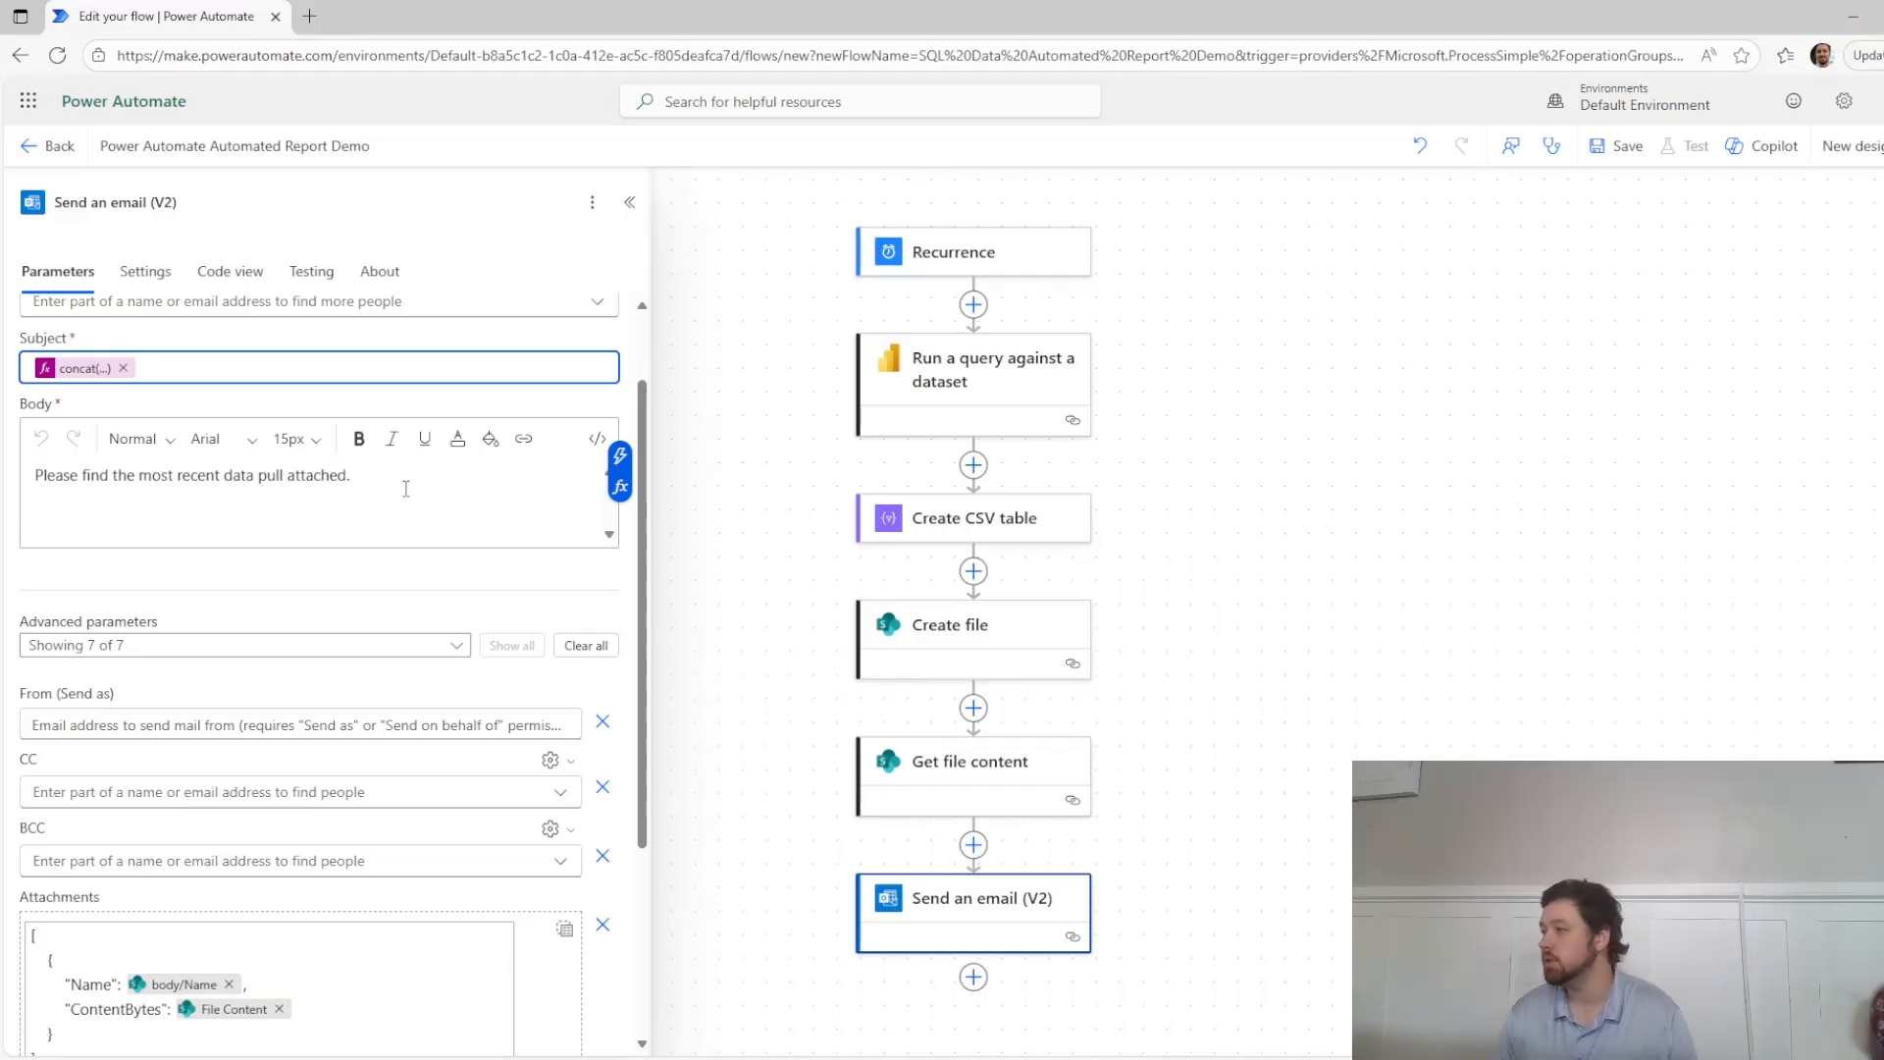
{"action": "scroll", "coordinate": [283, 674], "scroll_direction": "down", "scroll_amount": 3}
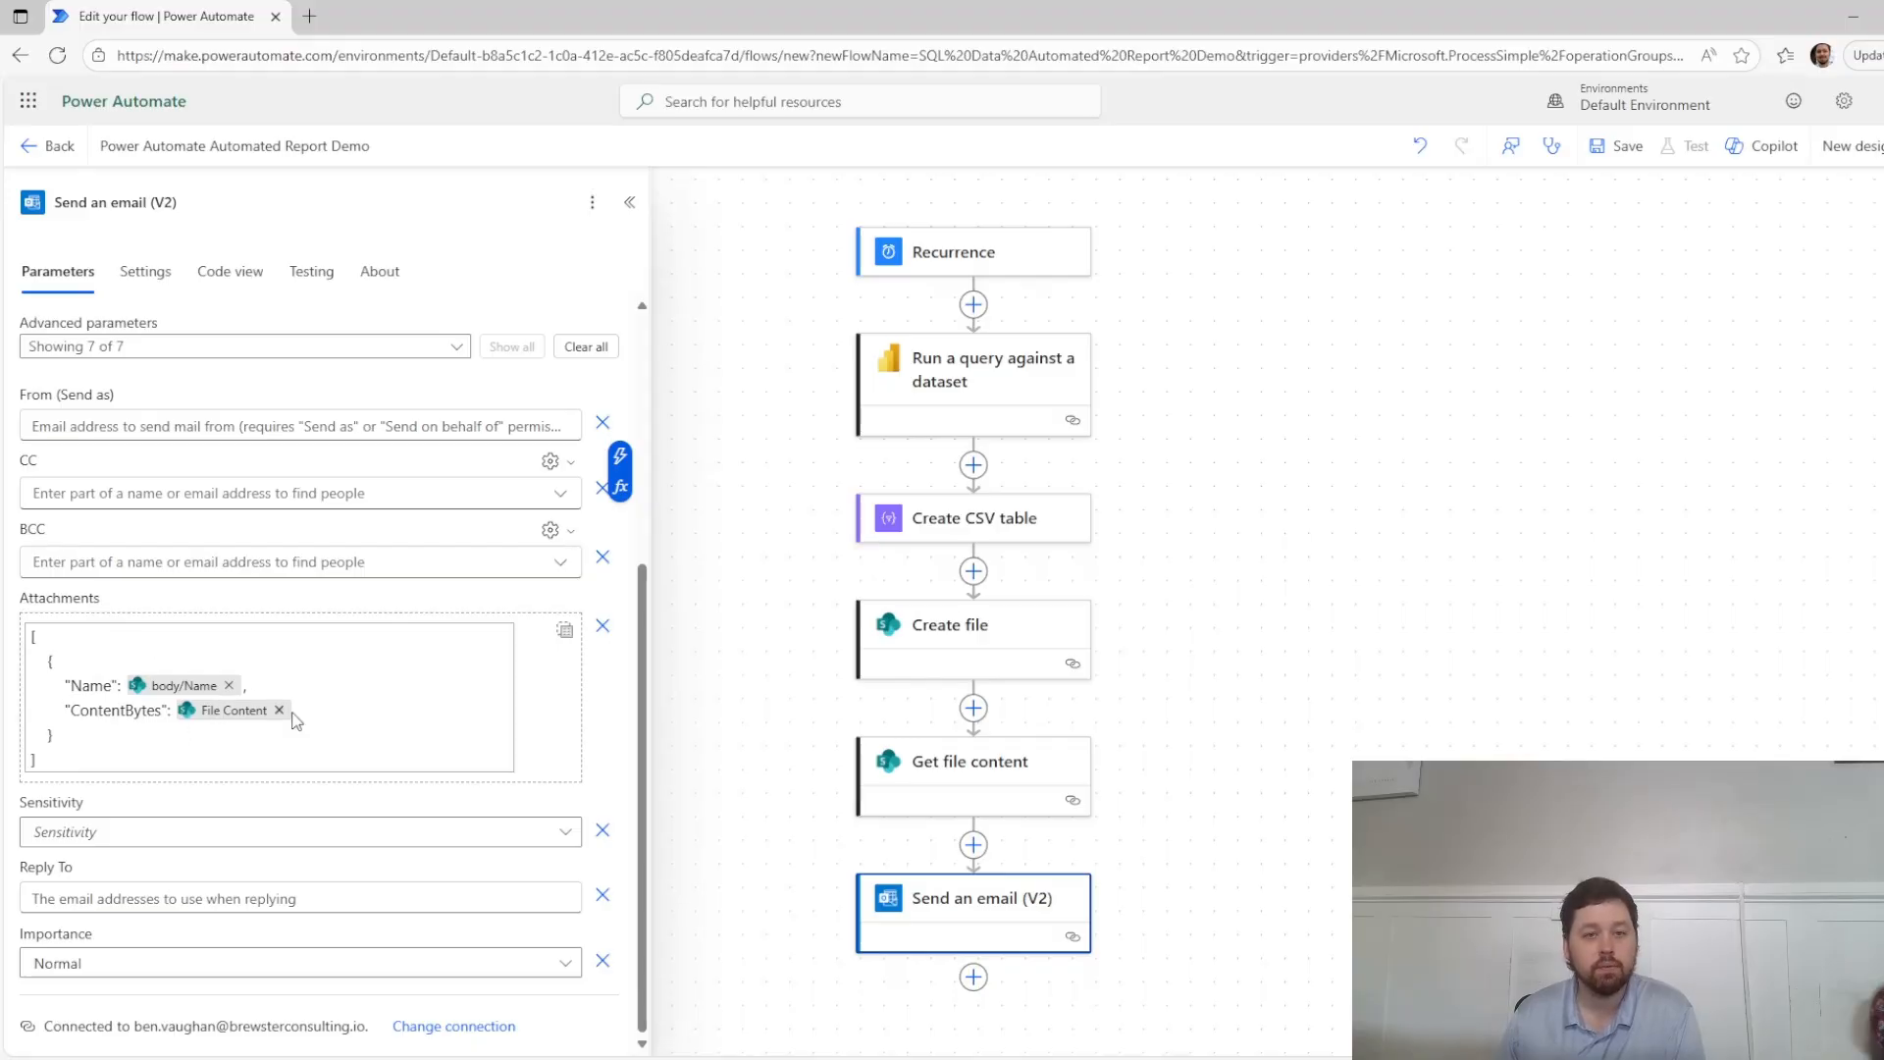
- Remove the email action's Attachments parameter and bring it back by showing all advanced parameters
{"action": "left_click", "coordinate": [603, 625]}
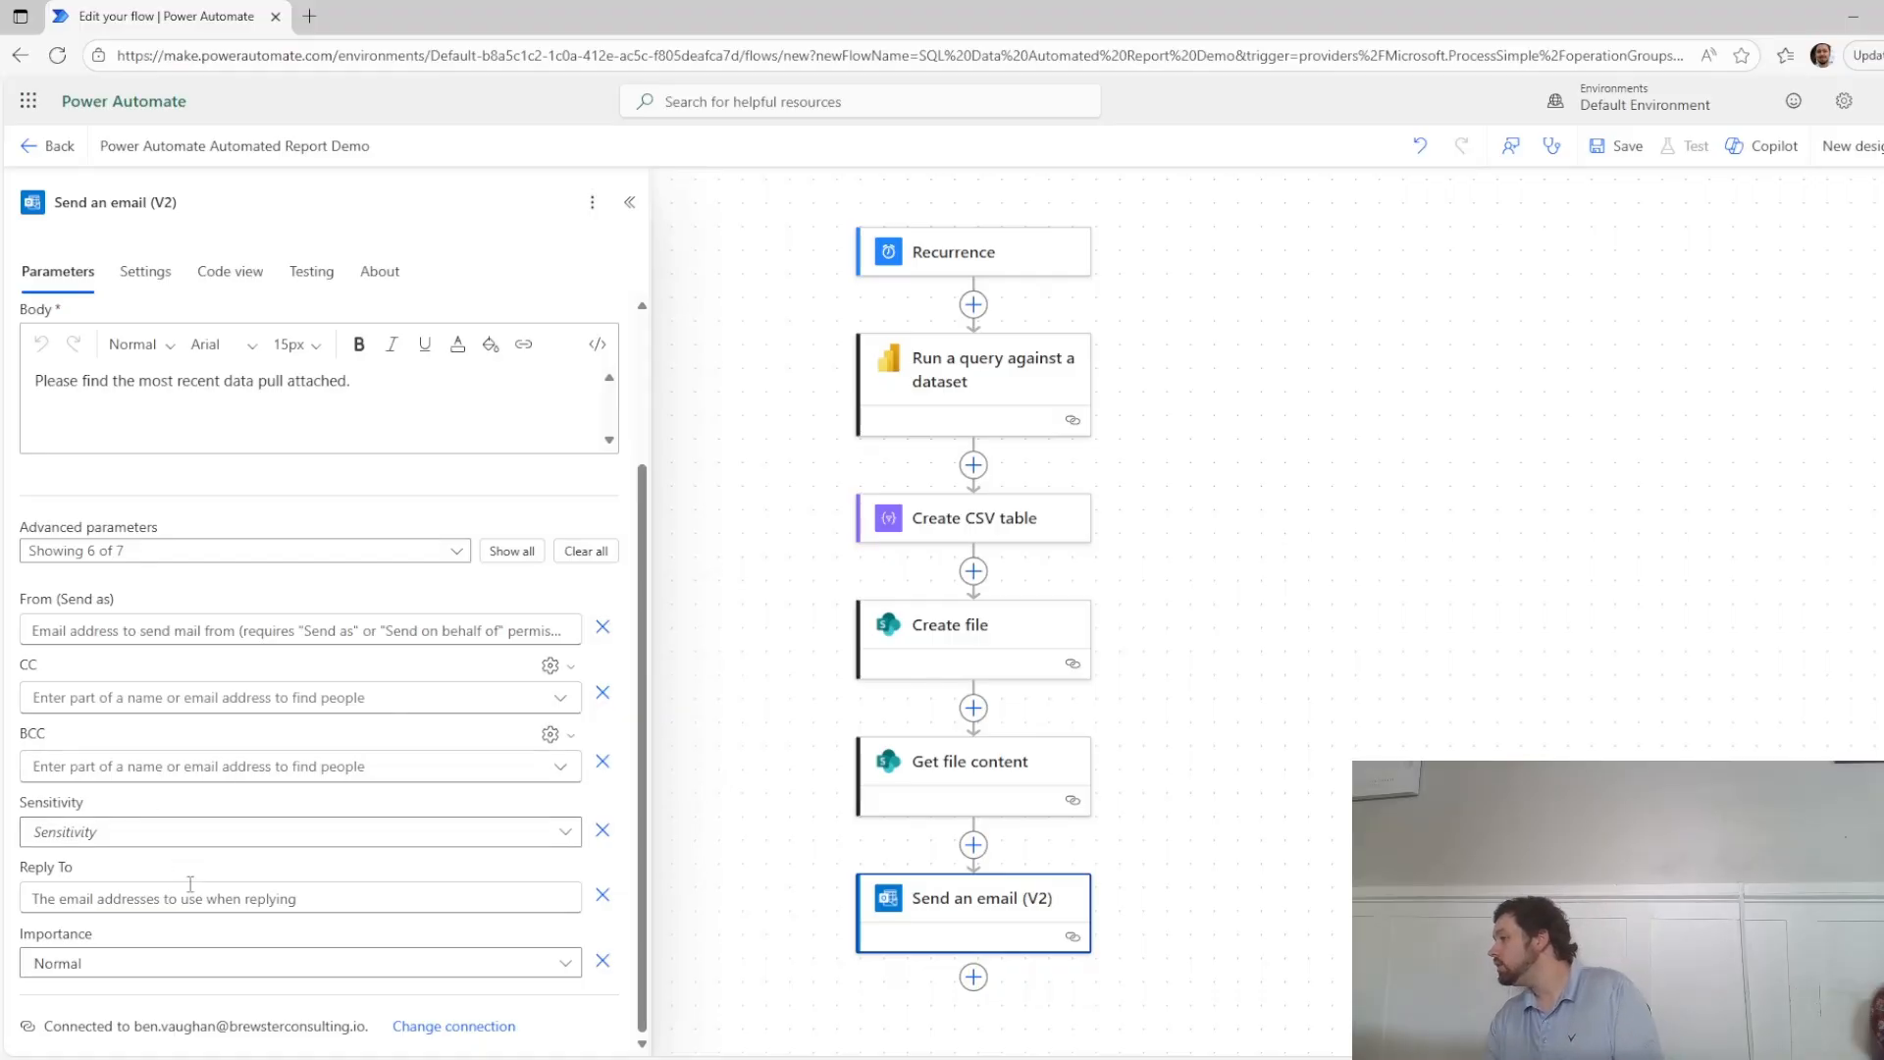
{"action": "left_click", "coordinate": [509, 551]}
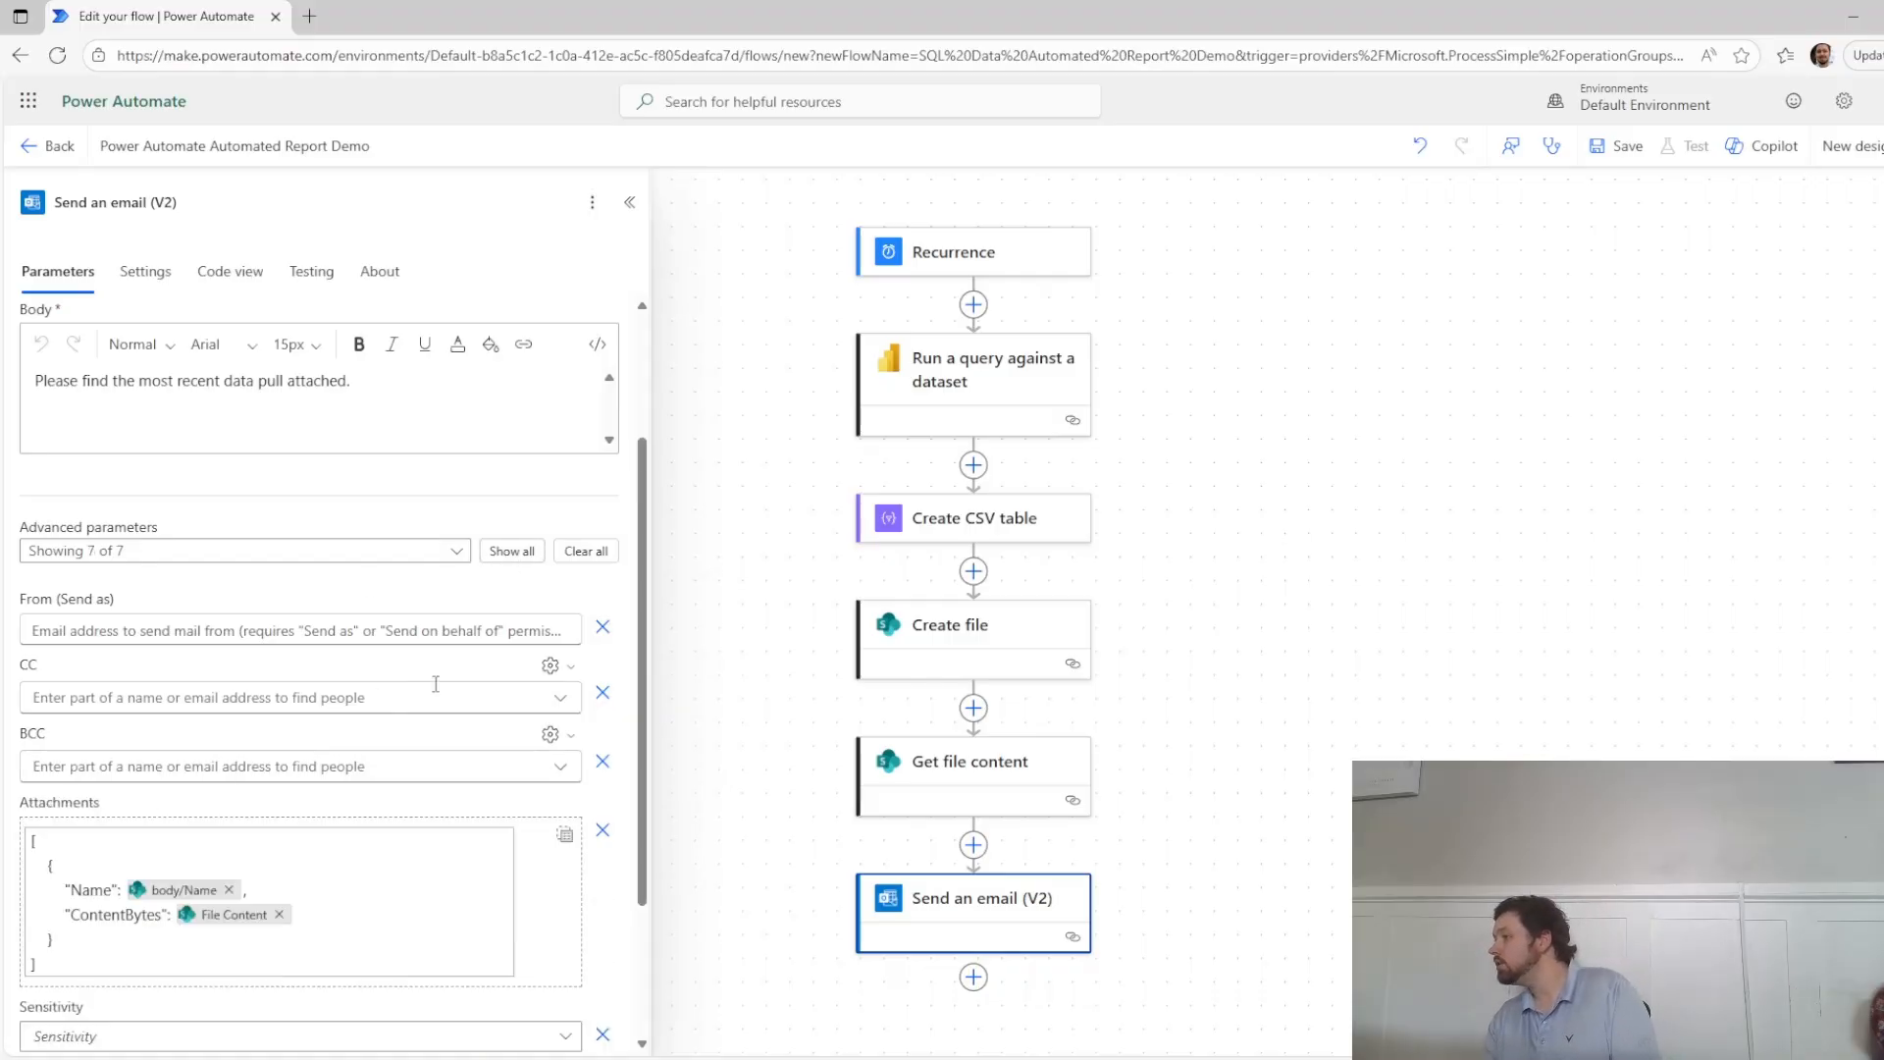
- Inspect the Name and ContentBytes dynamic values in the email's Attachments, and close the action's details
{"action": "left_click", "coordinate": [403, 898]}
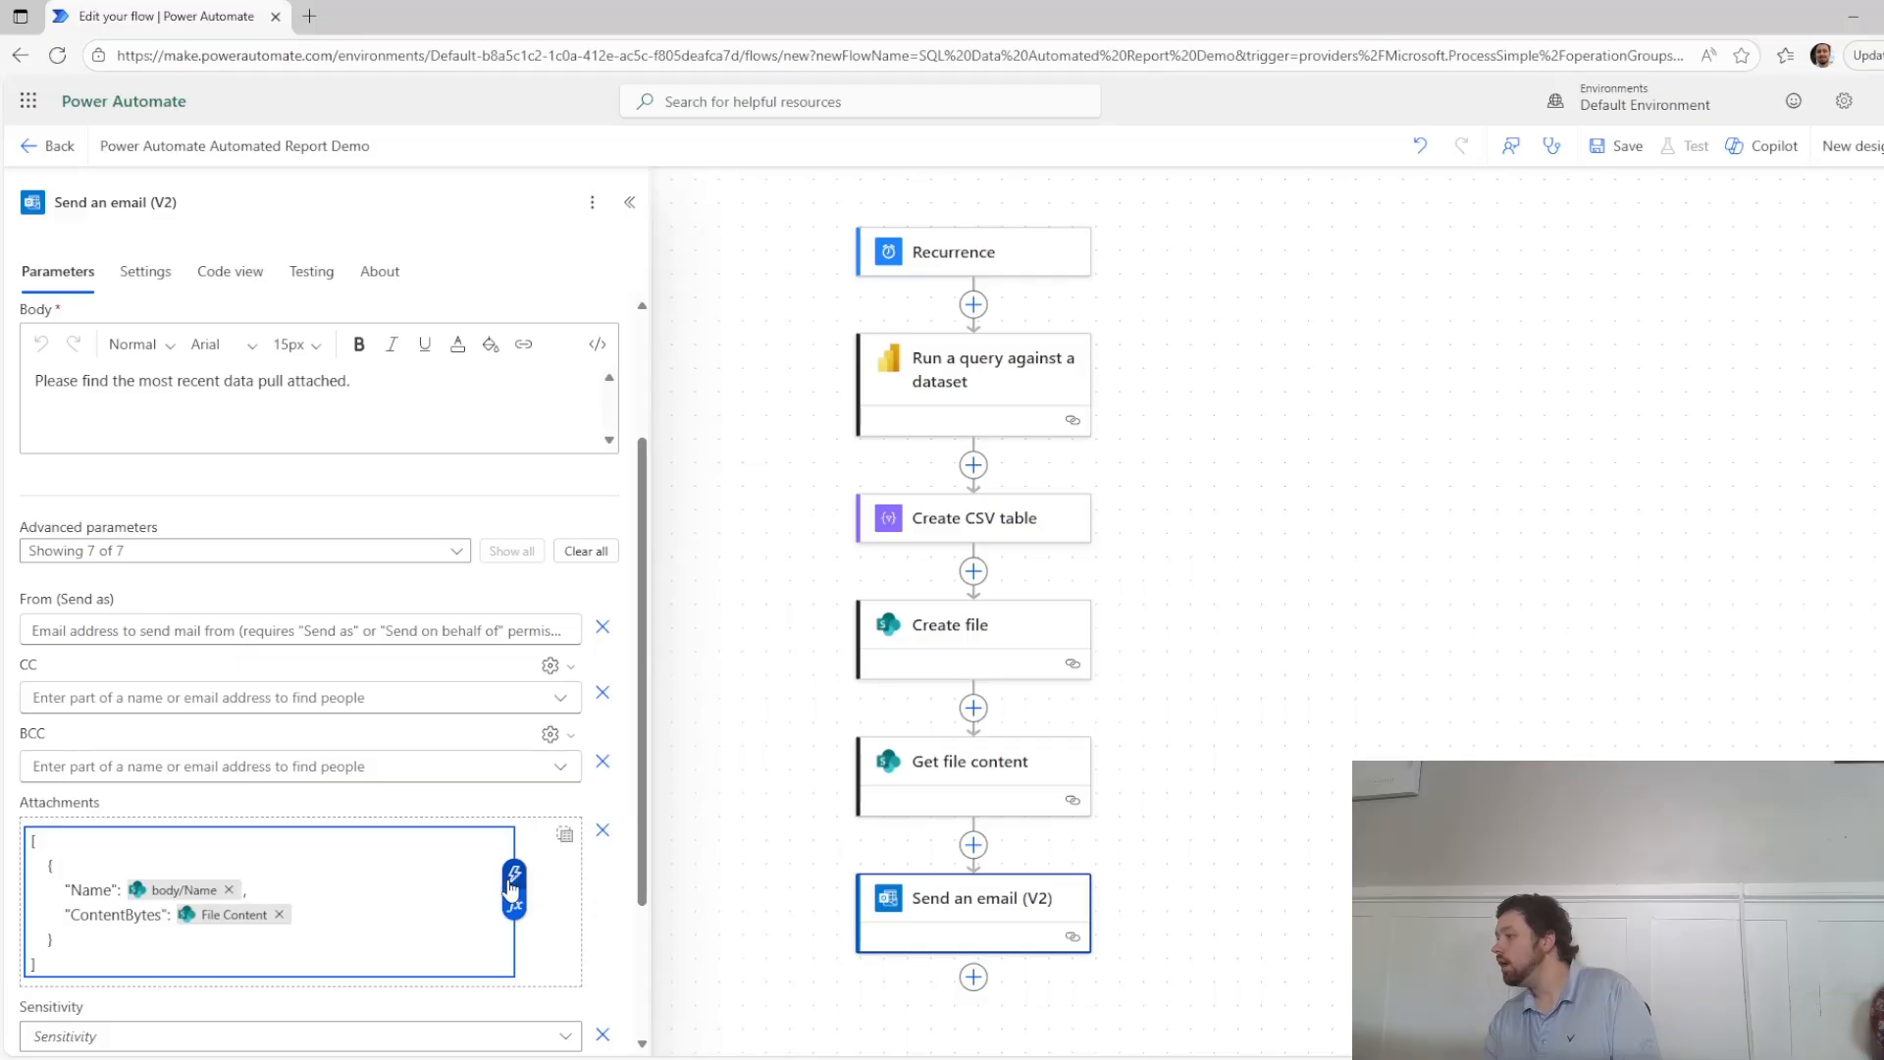
{"action": "left_click", "coordinate": [512, 879]}
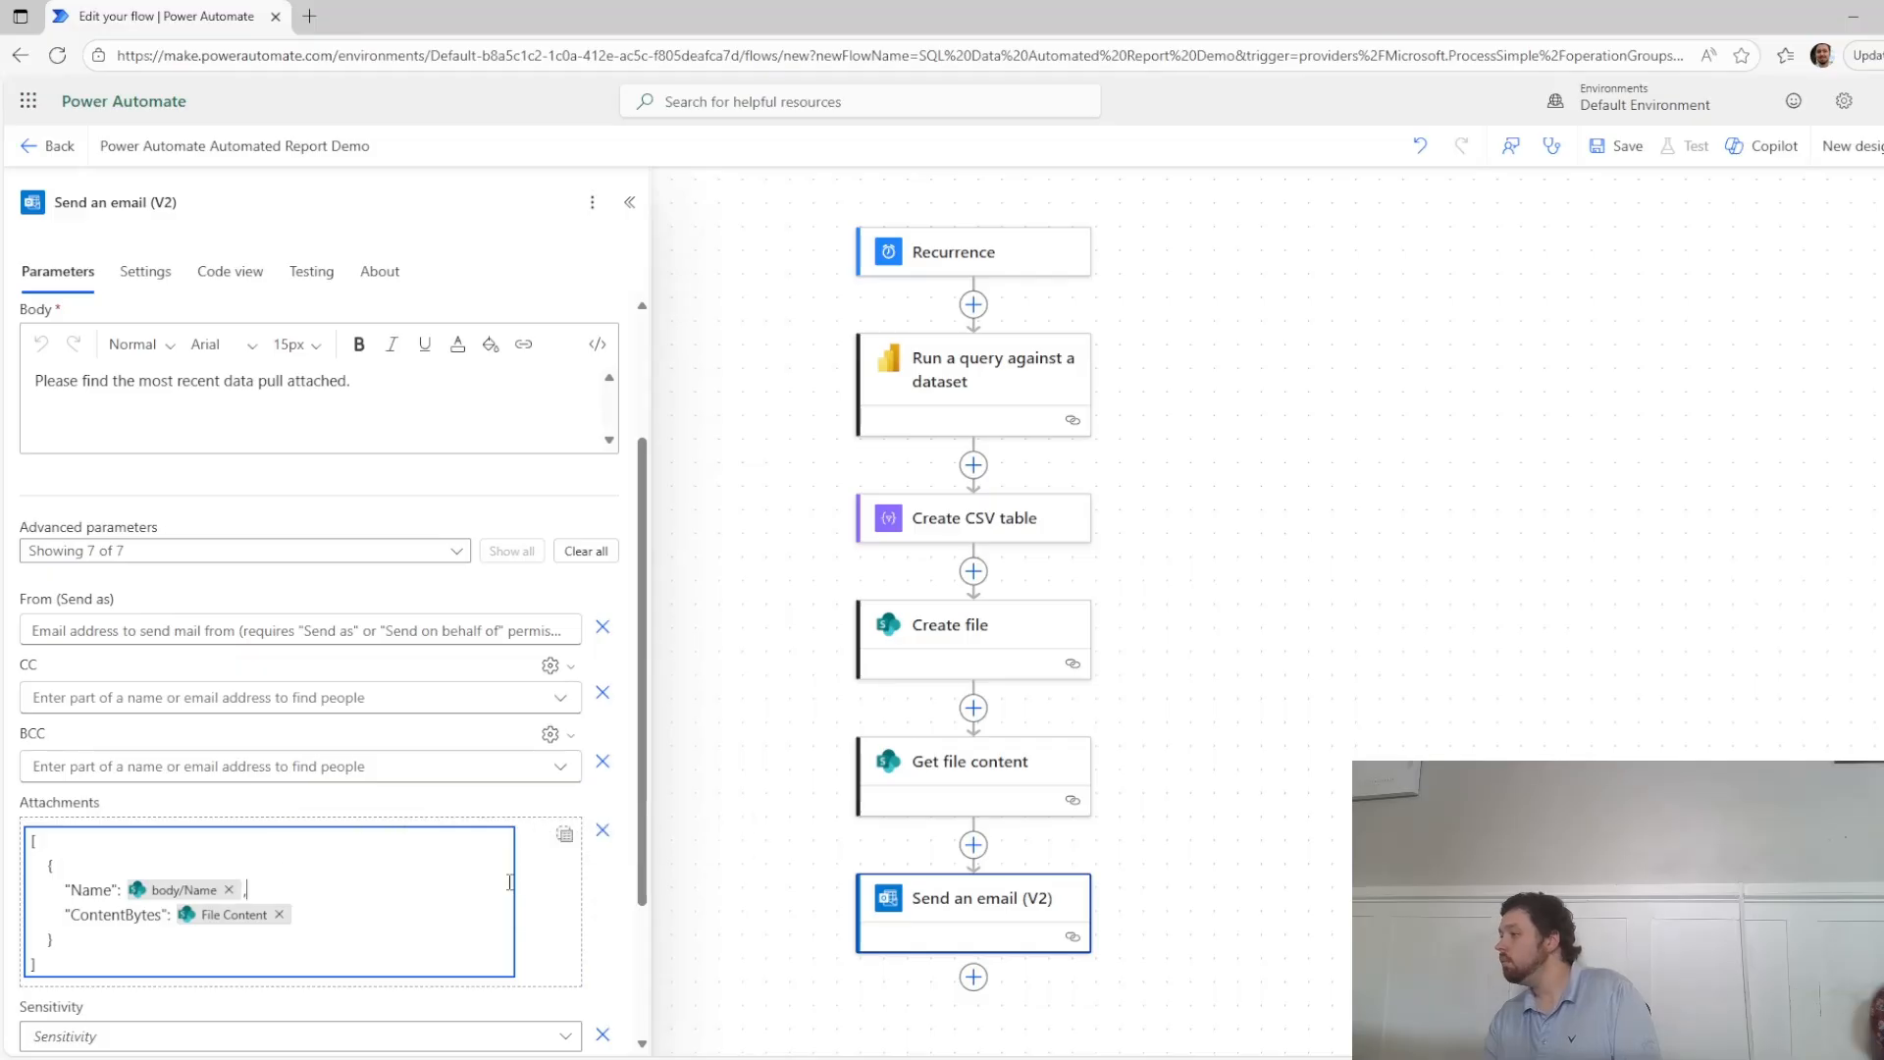
{"action": "left_click", "coordinate": [367, 857]}
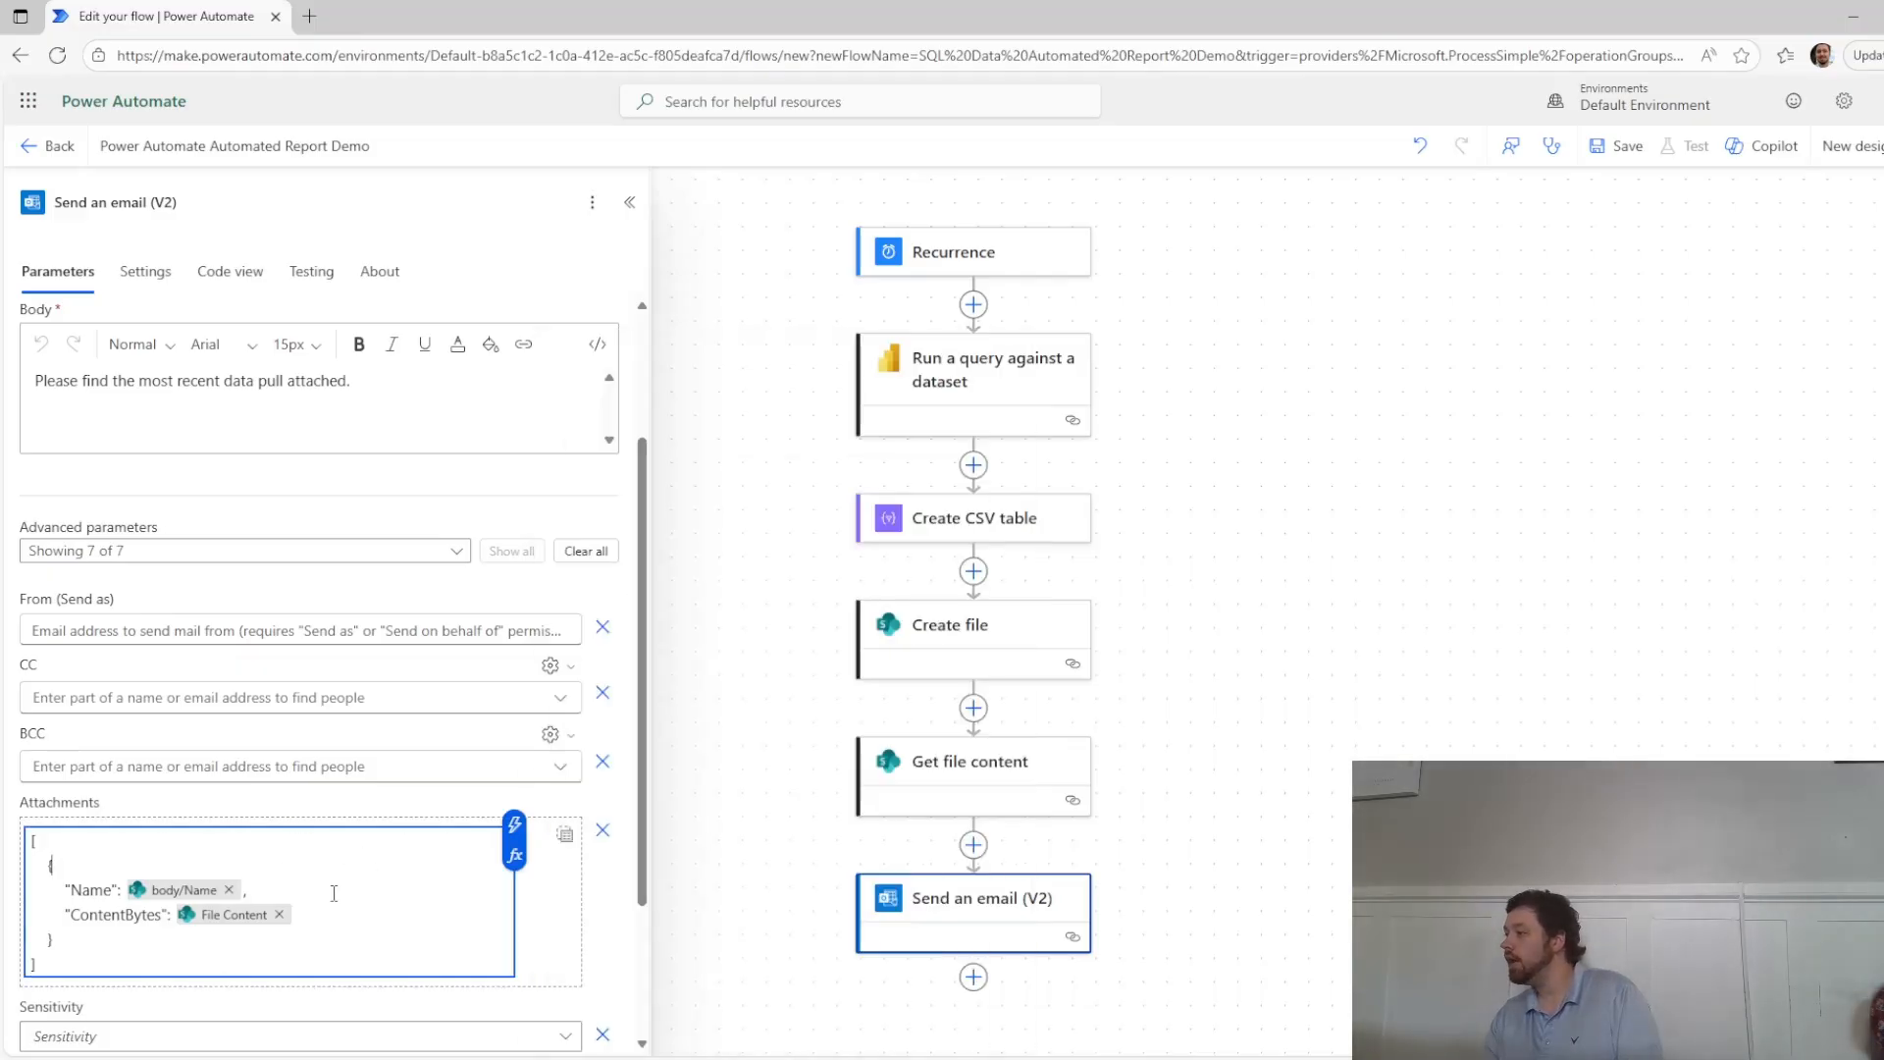
{"action": "left_click", "coordinate": [178, 893]}
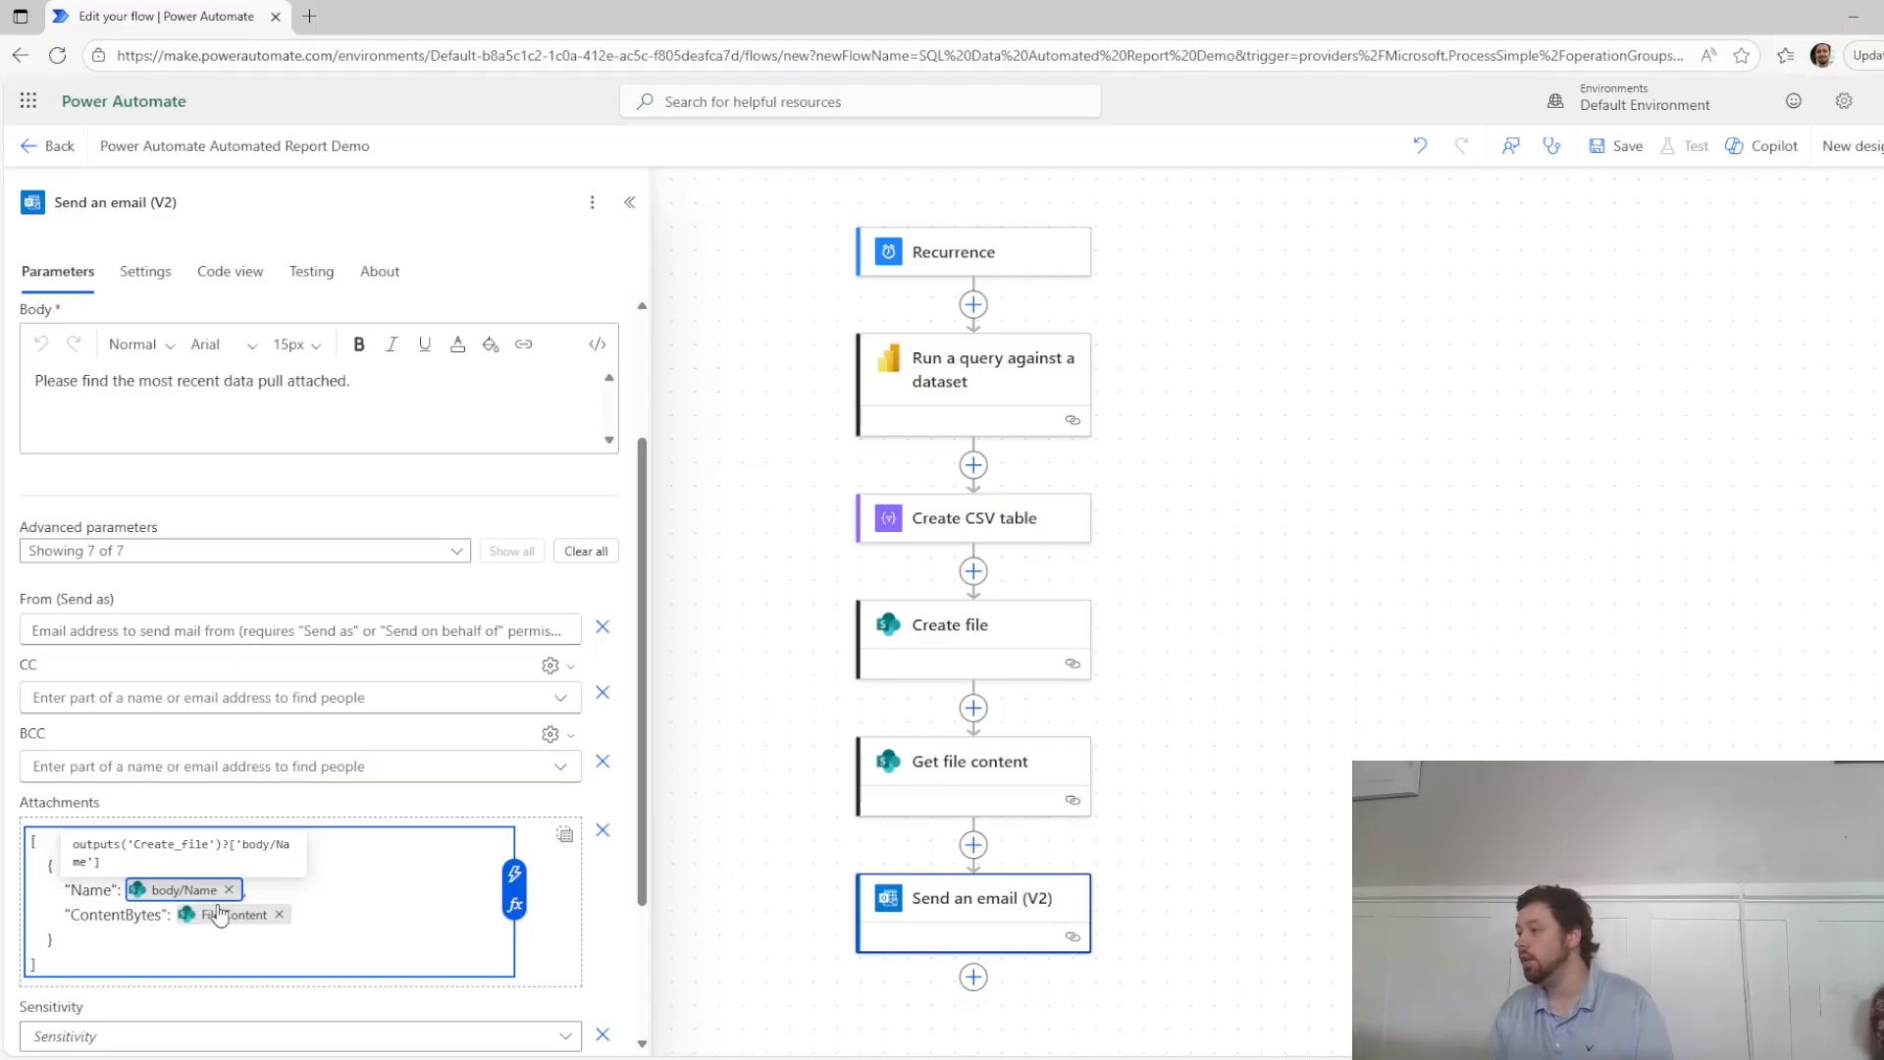
{"action": "left_click", "coordinate": [221, 916]}
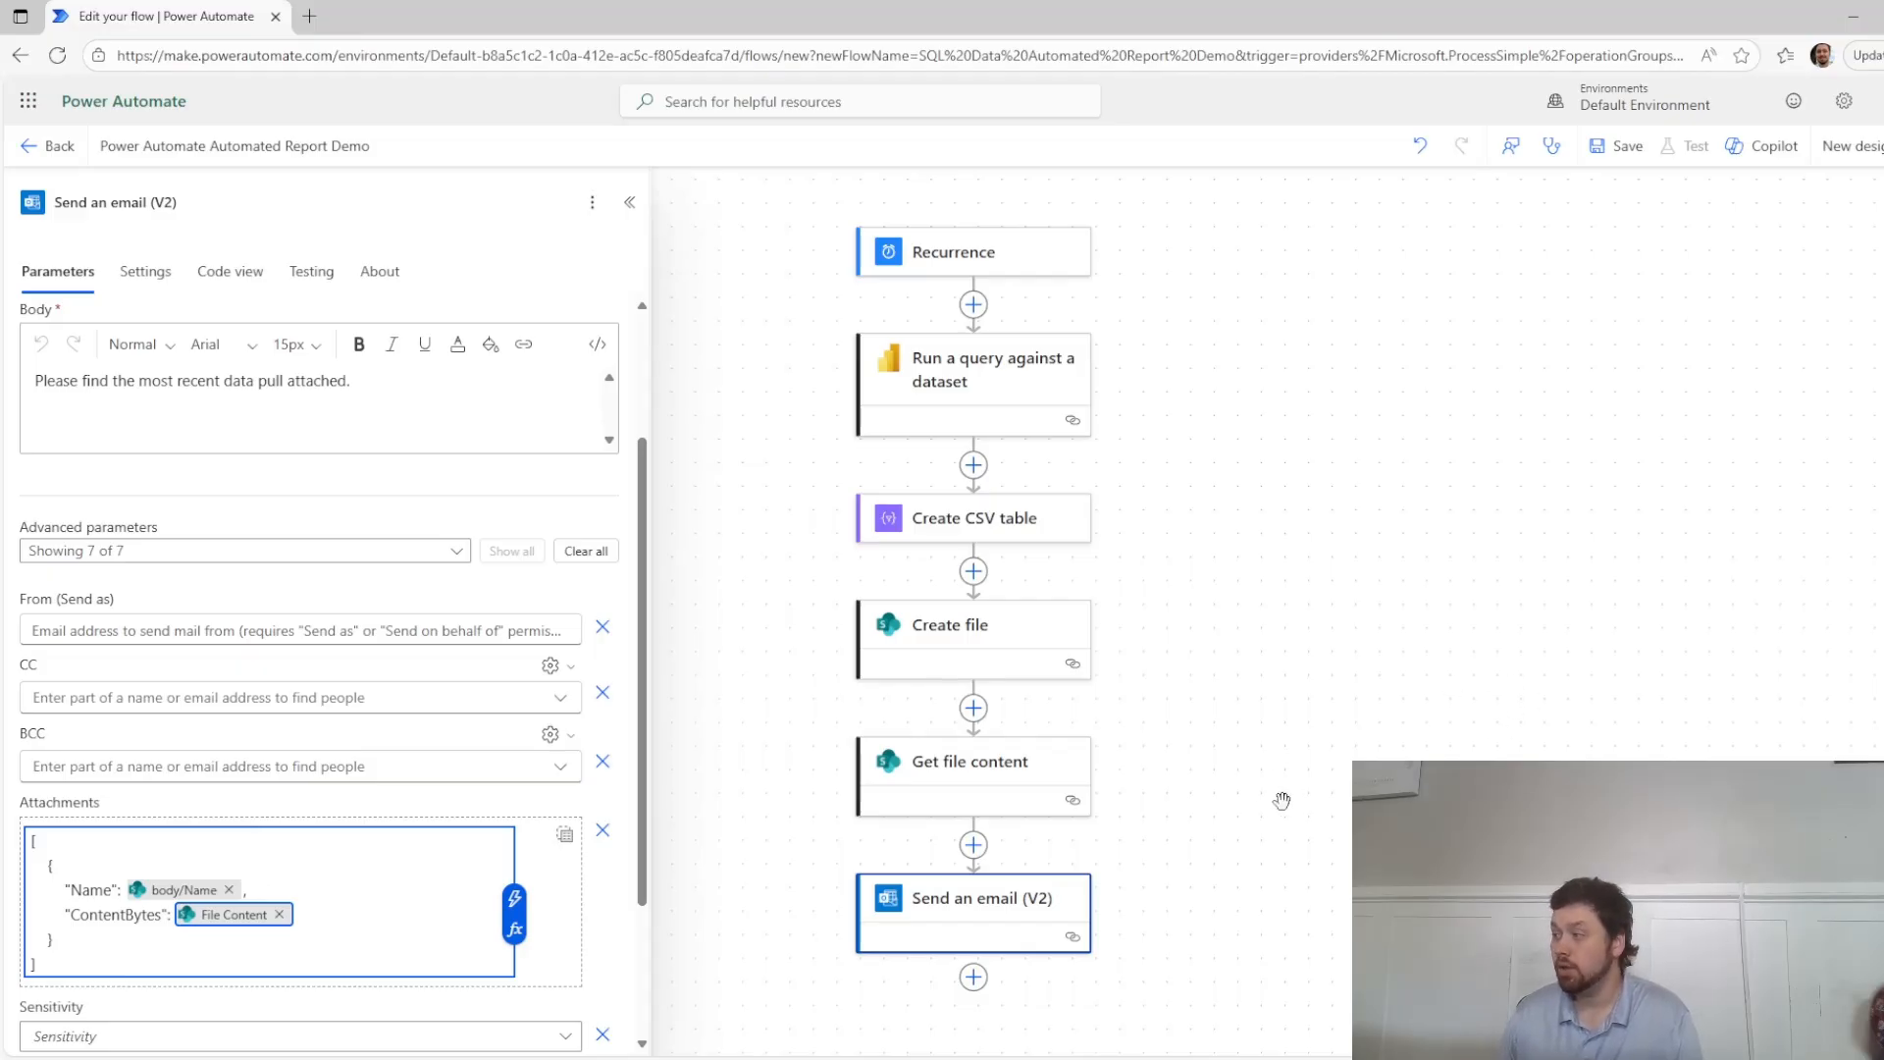
{"action": "left_click", "coordinate": [1229, 827]}
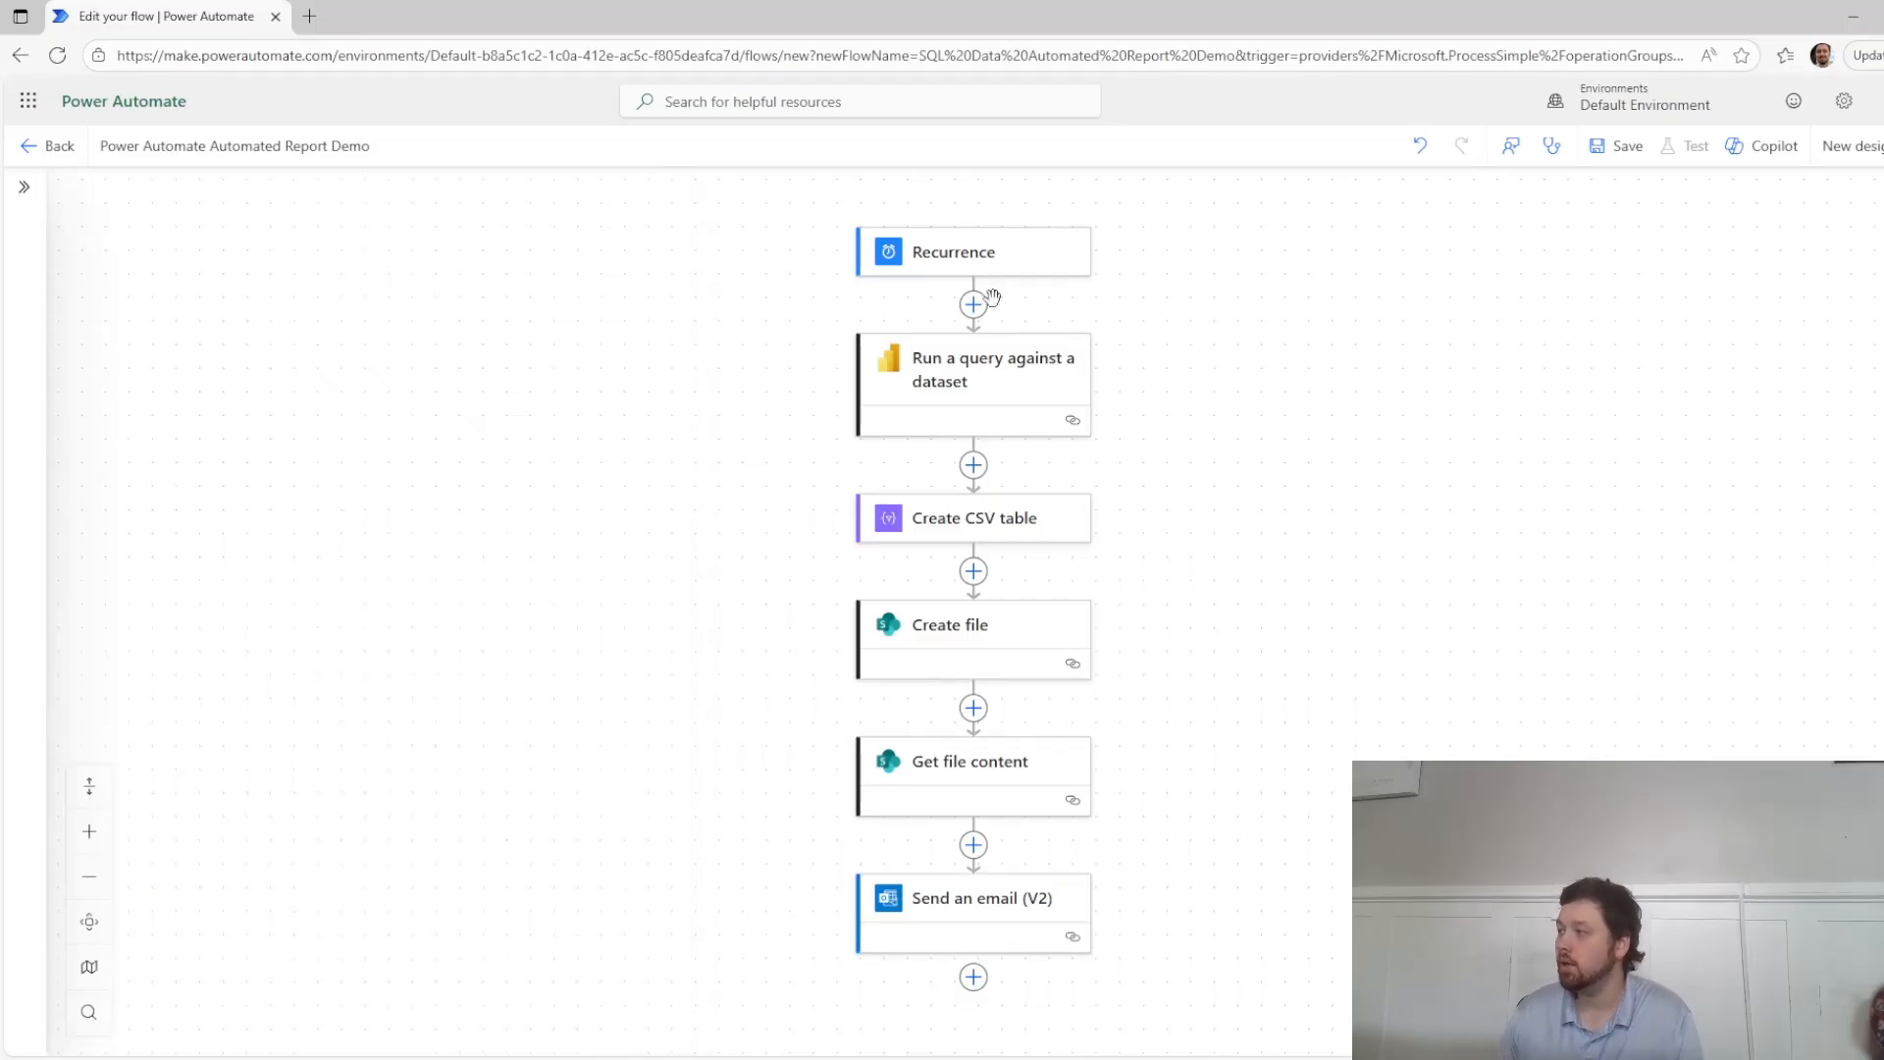
- Recap the flow by reviewing the Recurrence, Create CSV table, Create file, Get file content and Send an email (V2) settings in order
{"action": "left_click", "coordinate": [1010, 257]}
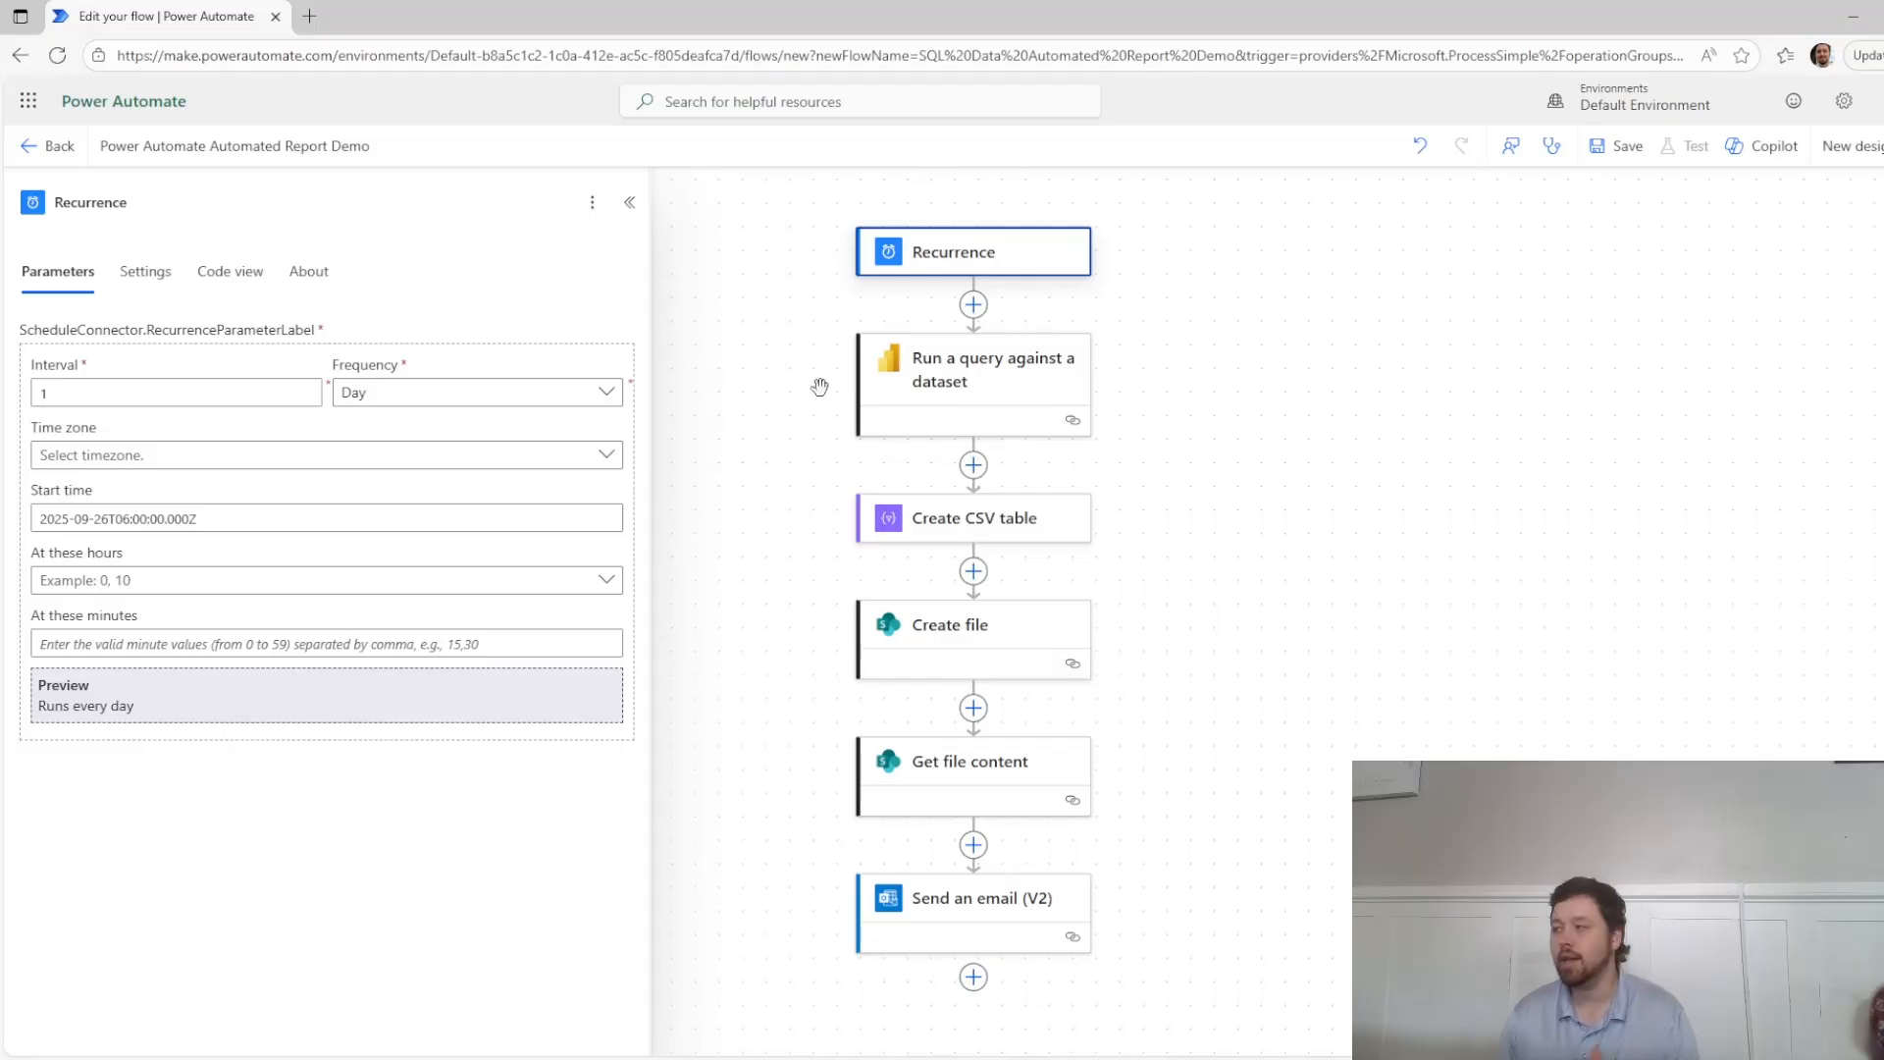
{"action": "left_click", "coordinate": [786, 450]}
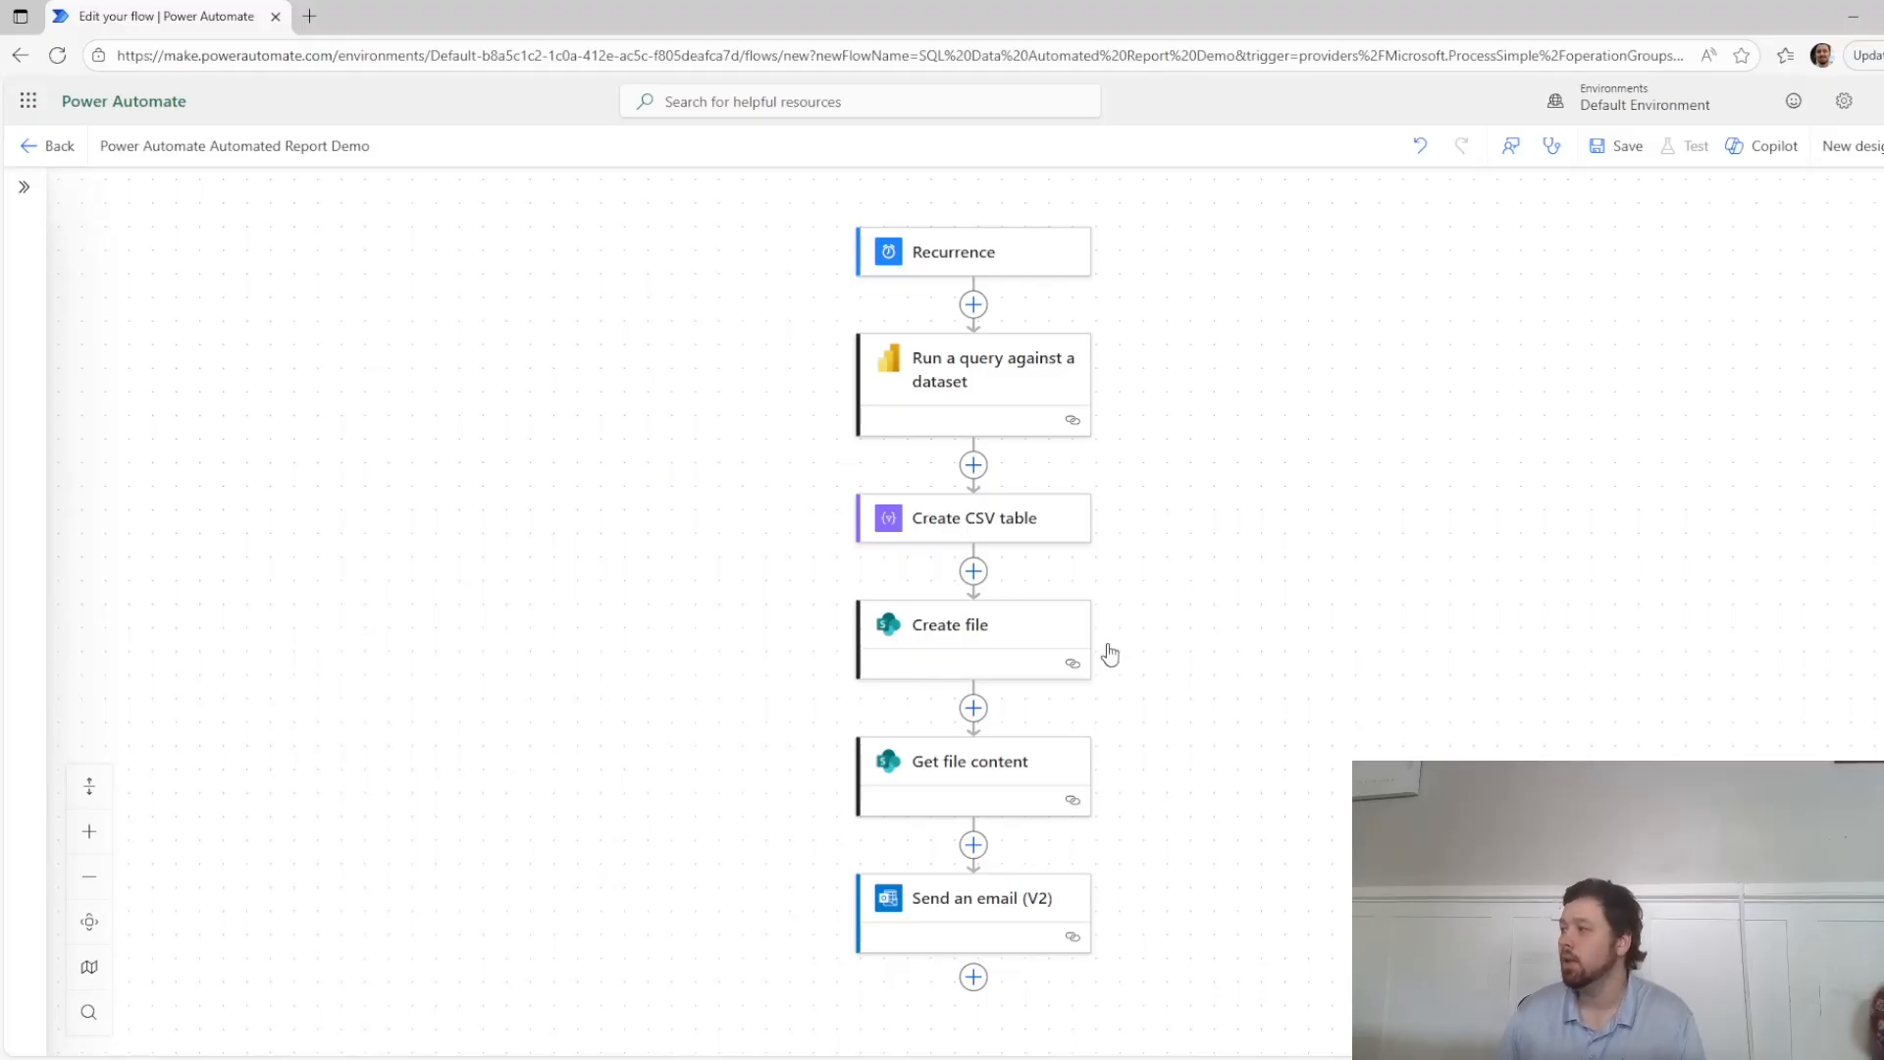
{"action": "left_click", "coordinate": [1011, 525]}
{"action": "left_click", "coordinate": [1016, 631]}
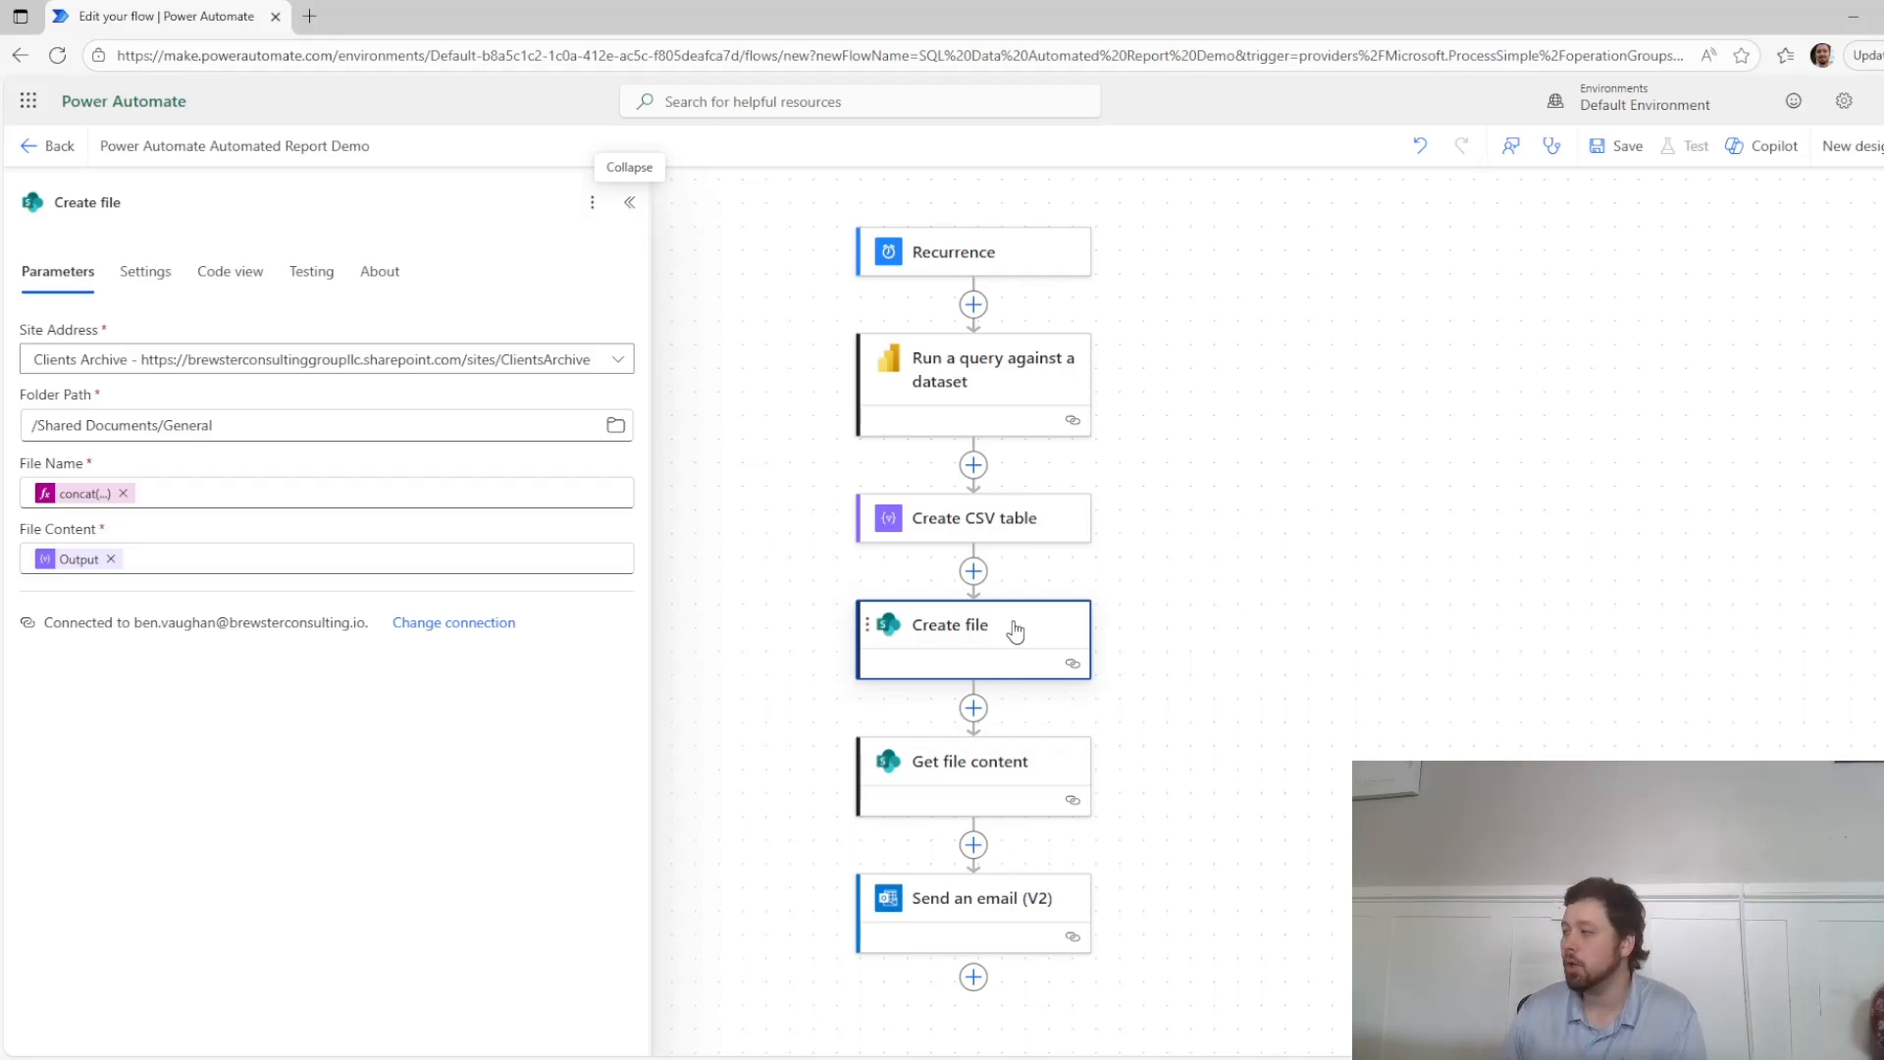
{"action": "left_click", "coordinate": [1014, 778]}
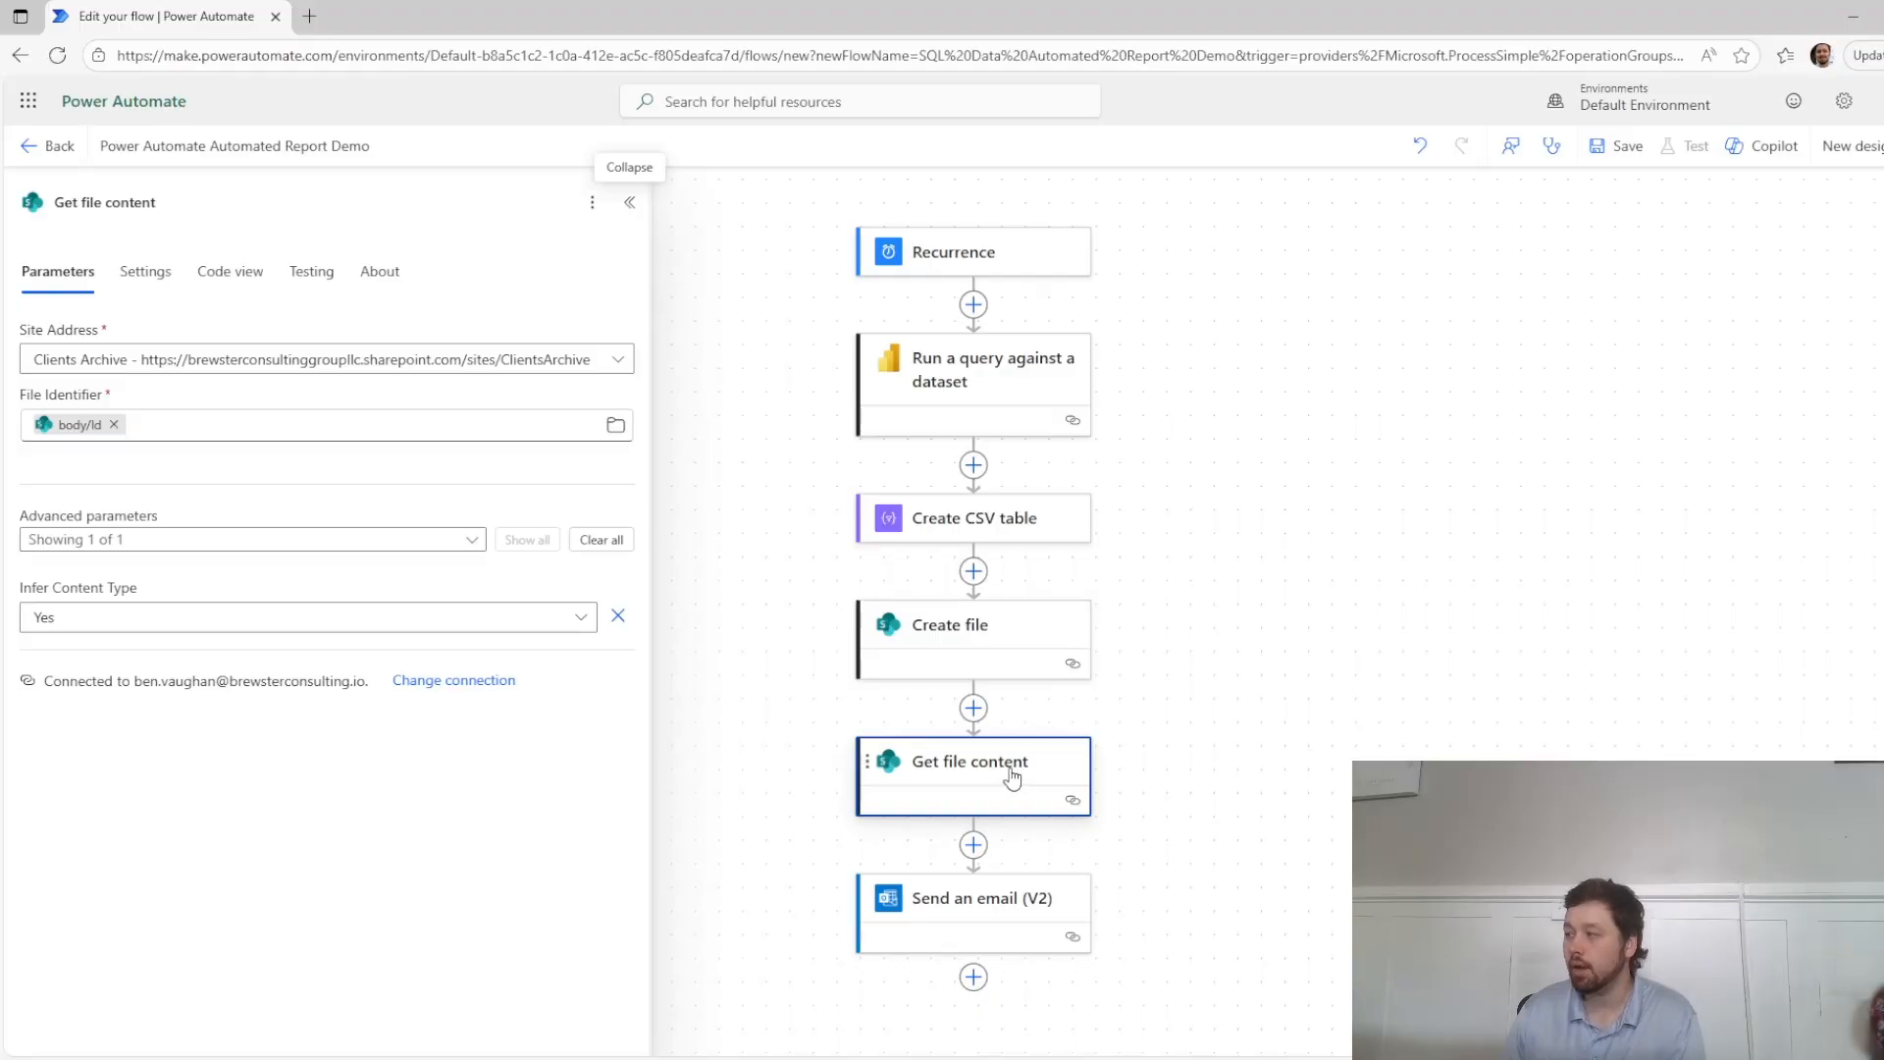
{"action": "left_click", "coordinate": [1048, 934]}
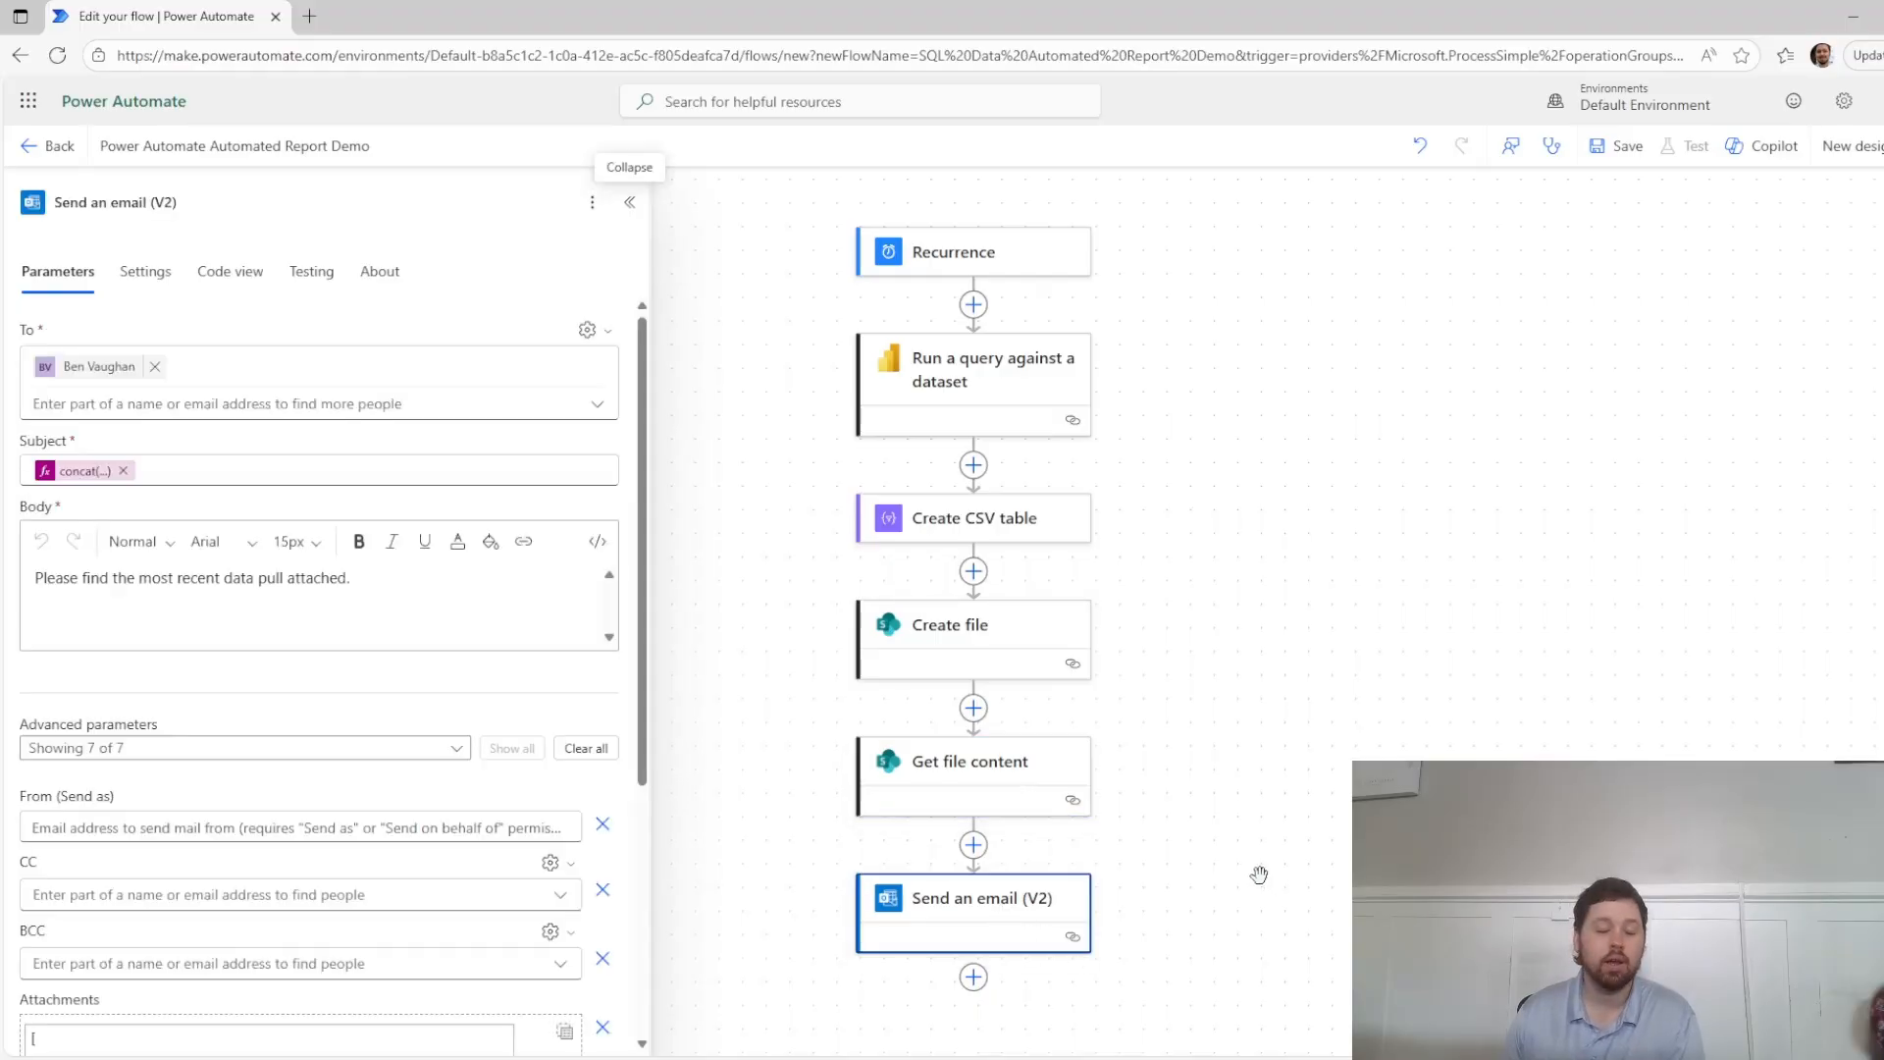